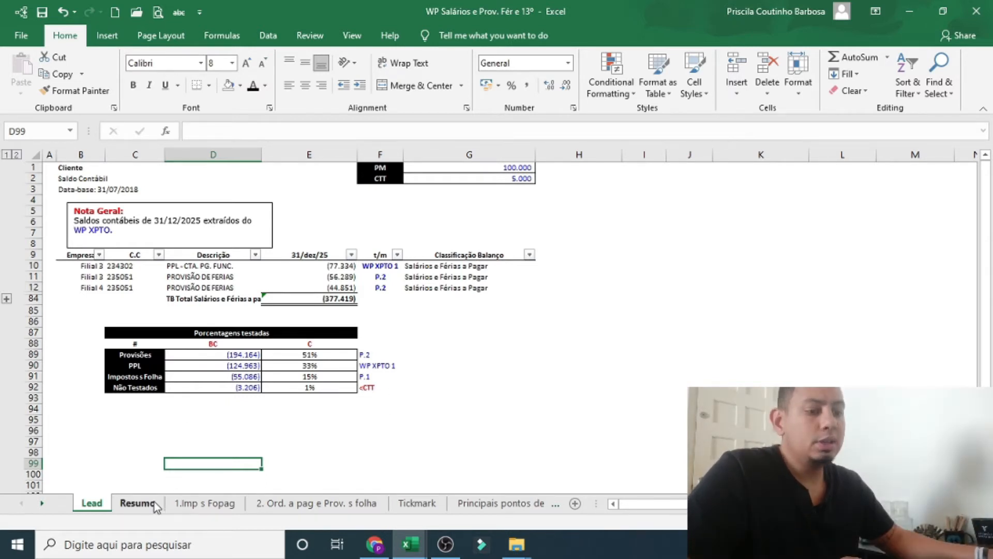
Step: Look through the Resumo and detail sheets and examine the header lines at the top of the Lead sheet
left_click(137, 503)
left_click(269, 503)
left_click(221, 503)
left_click(92, 502)
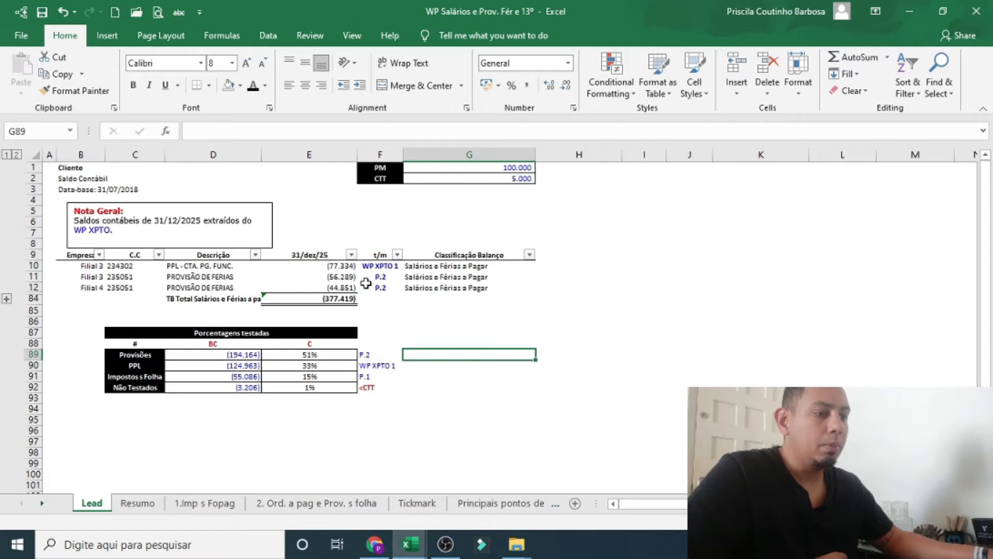
left_click(134, 178)
left_click(469, 329)
left_click(465, 232)
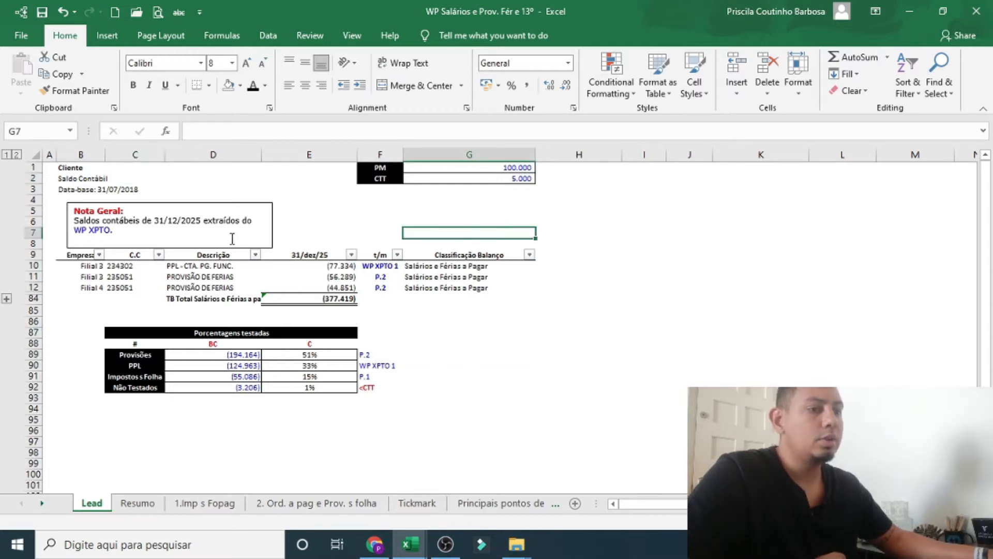
left_click_drag(58, 168, 82, 190)
left_click(83, 168)
left_click(91, 179)
left_click(89, 191)
left_click(85, 178)
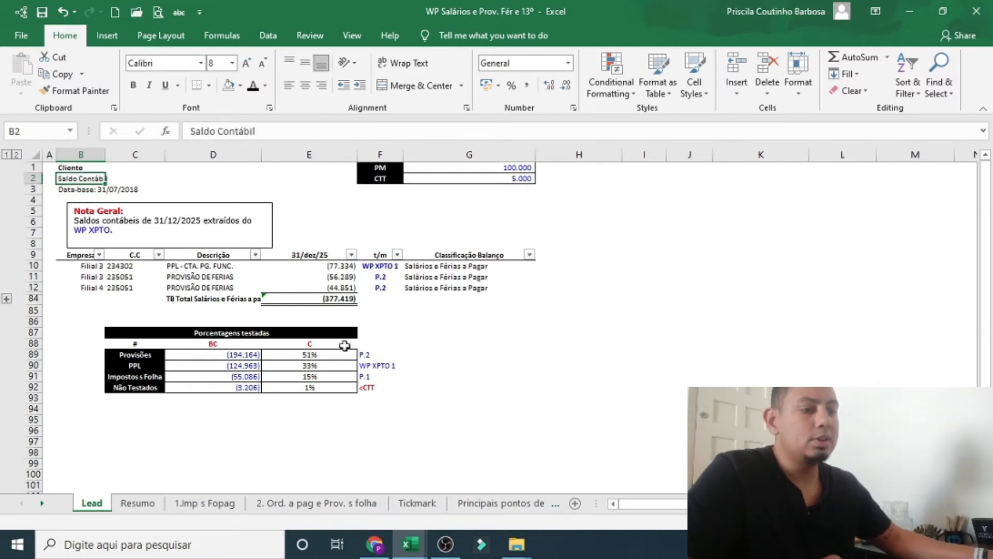
left_click(84, 190)
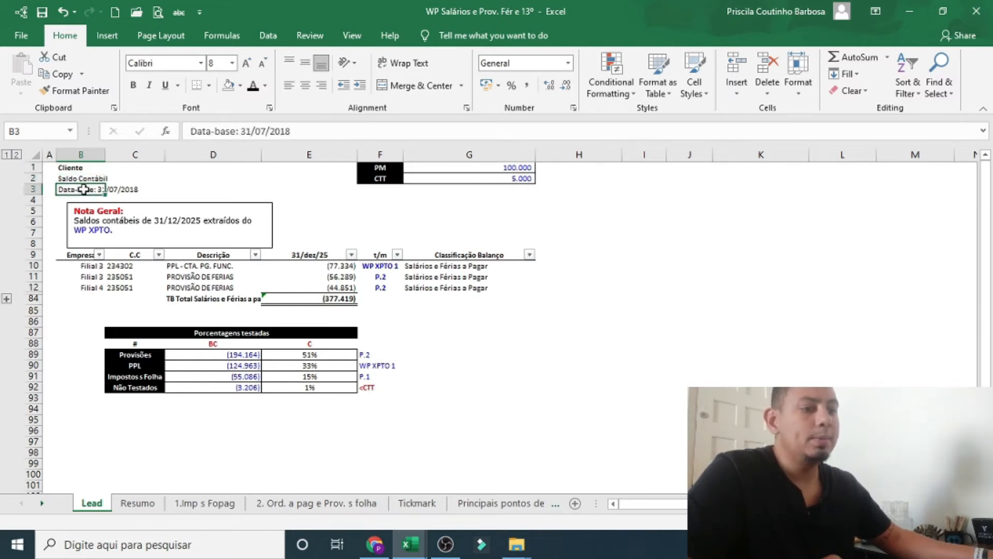
Step: Change the reference date in cell B3 of the Lead sheet to 31/12/2025
left_click(482, 268)
left_click(62, 190)
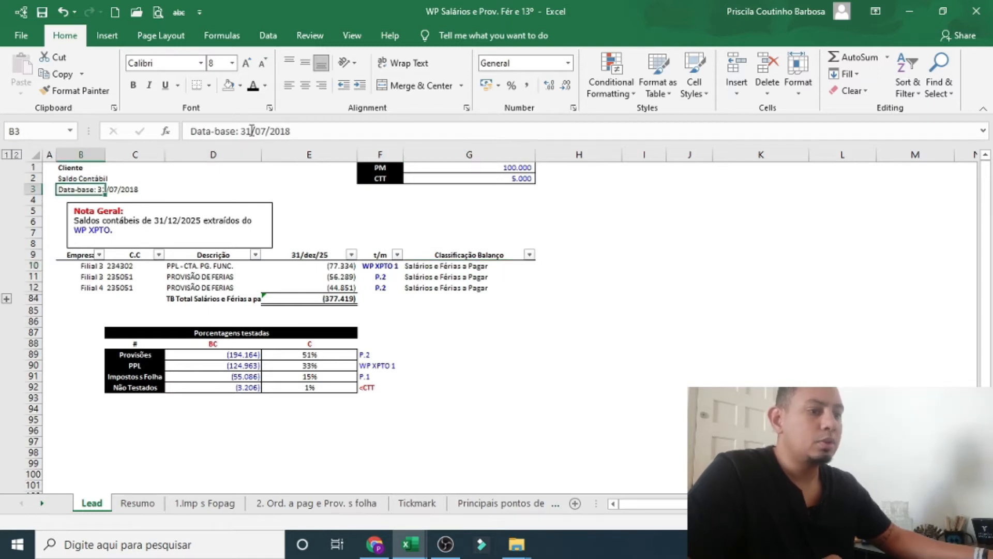
left_click_drag(255, 131, 290, 132)
key("BackSpace")
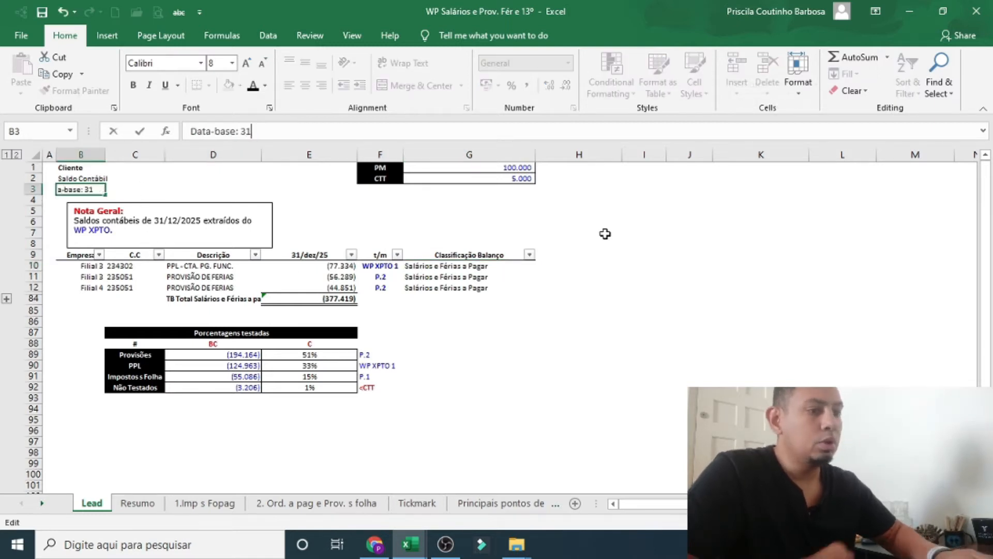
type("12/2")
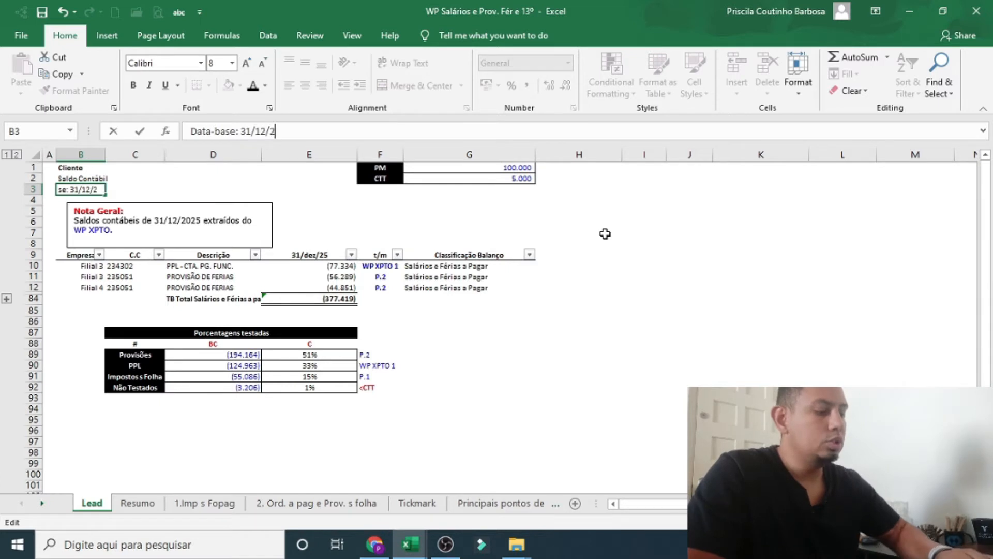
type("025")
key("Return")
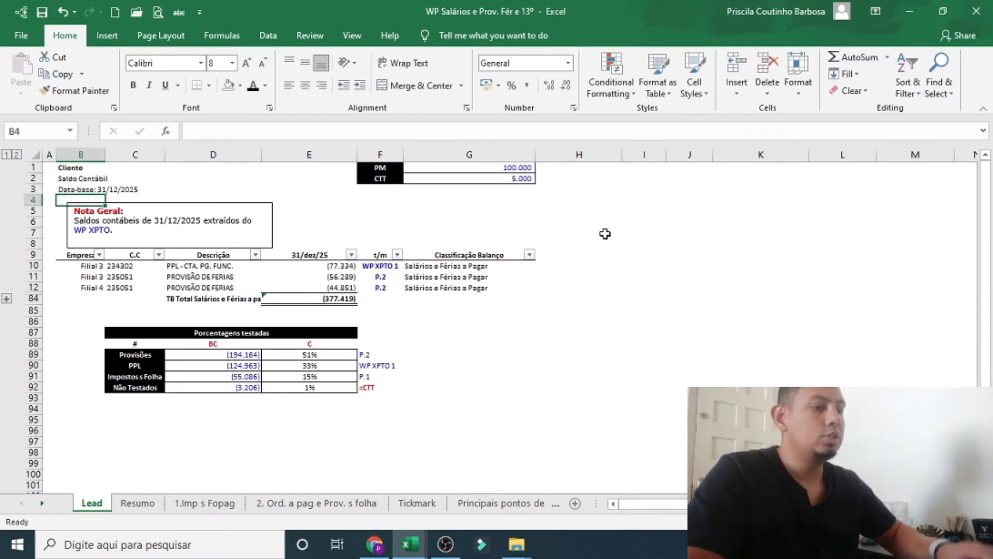
left_click(461, 242)
left_click(396, 169)
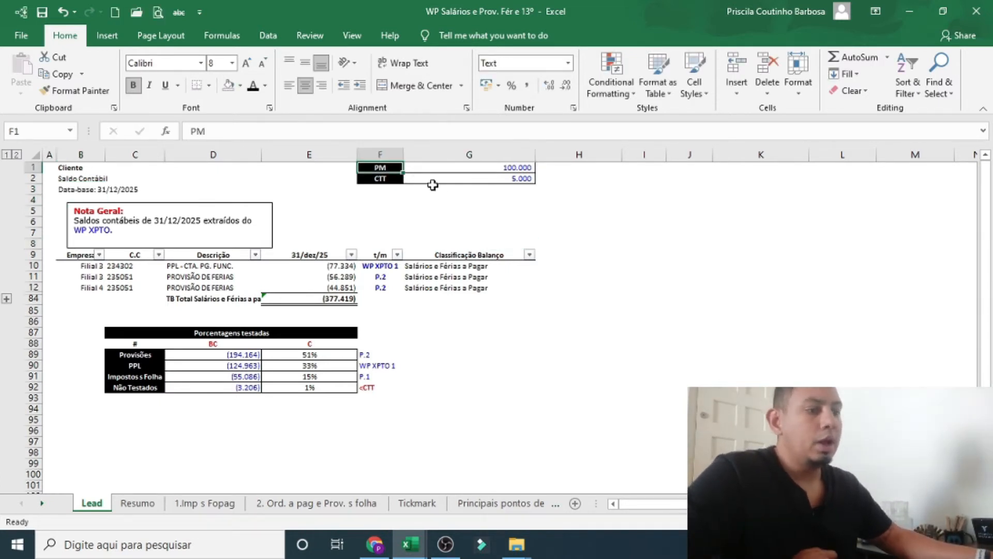
left_click(463, 170)
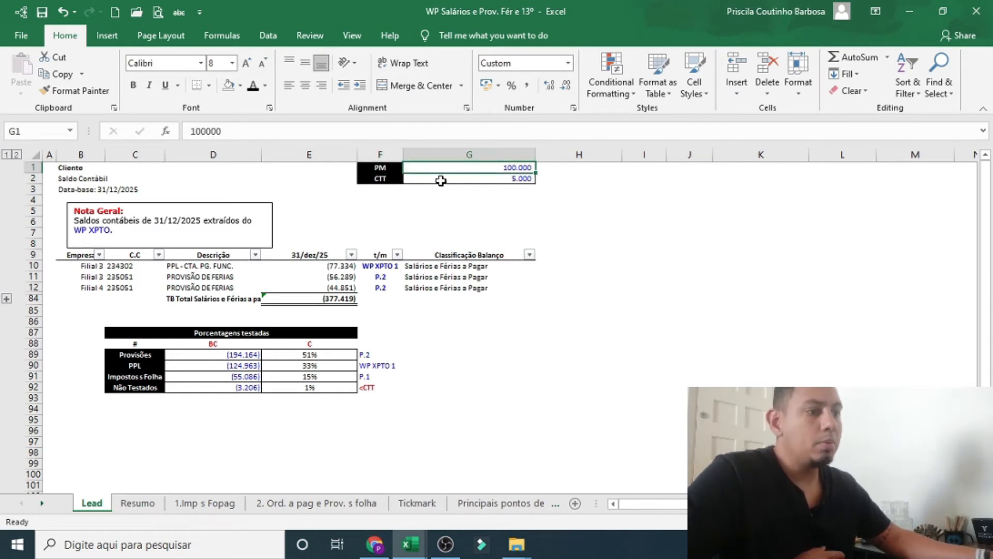
left_click(441, 181)
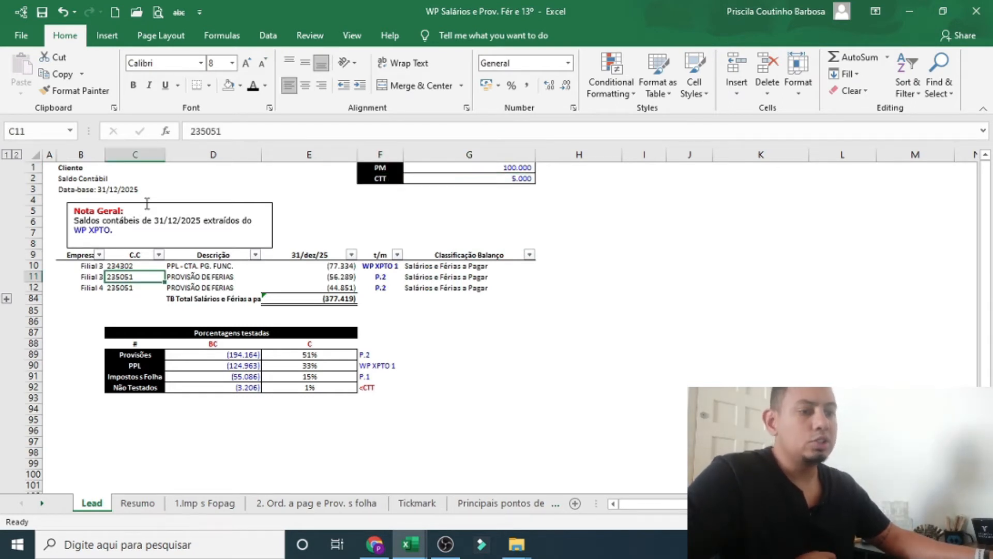
Step: Shift the Nota Geral text box on the Lead sheet slightly up and to the left
left_click(147, 203)
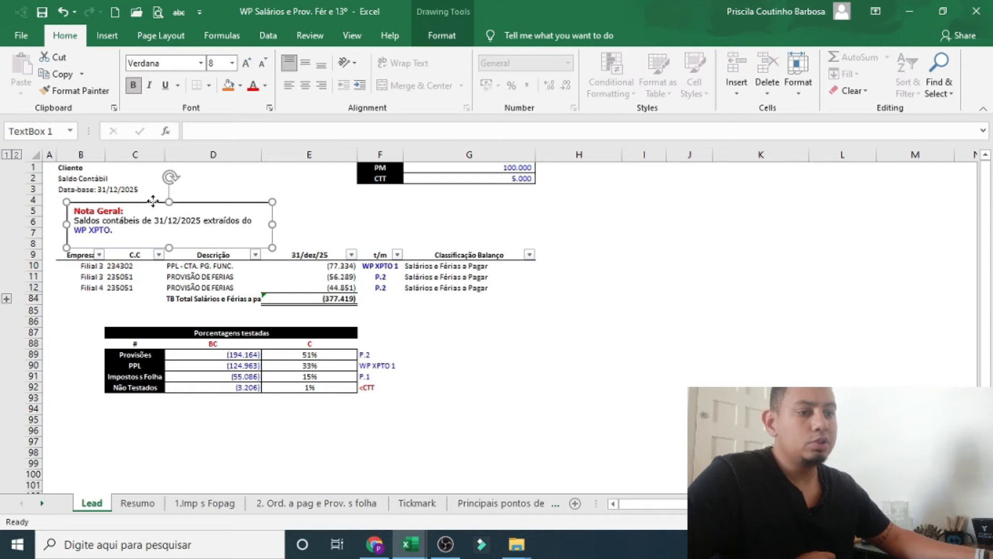
left_click_drag(147, 203, 148, 199)
left_click(336, 218)
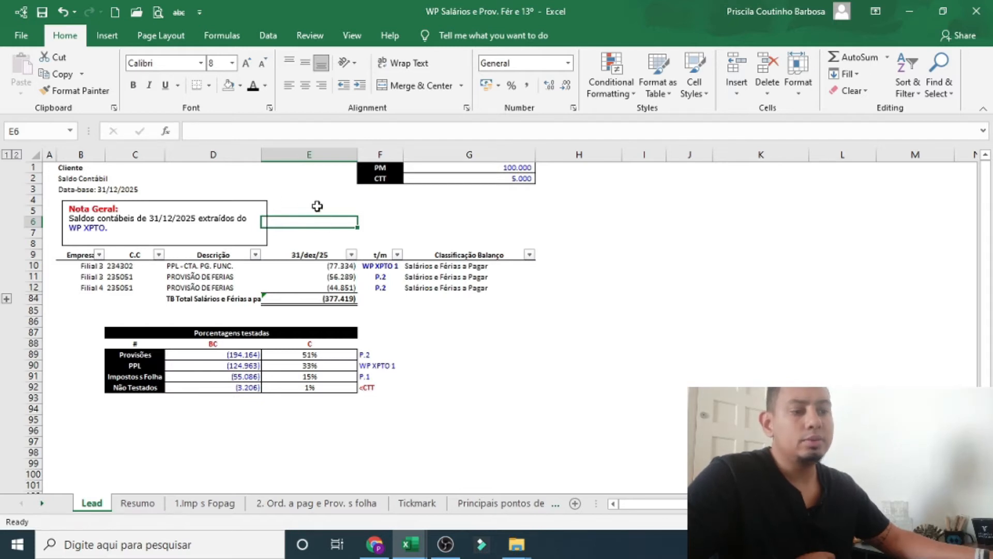
left_click(475, 228)
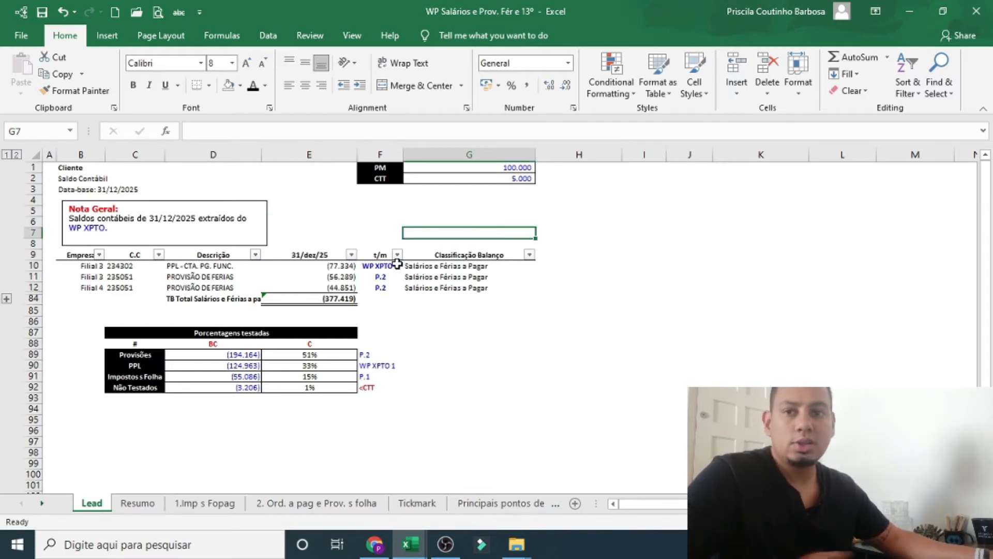
left_click(306, 219)
left_click(439, 223)
left_click(468, 210)
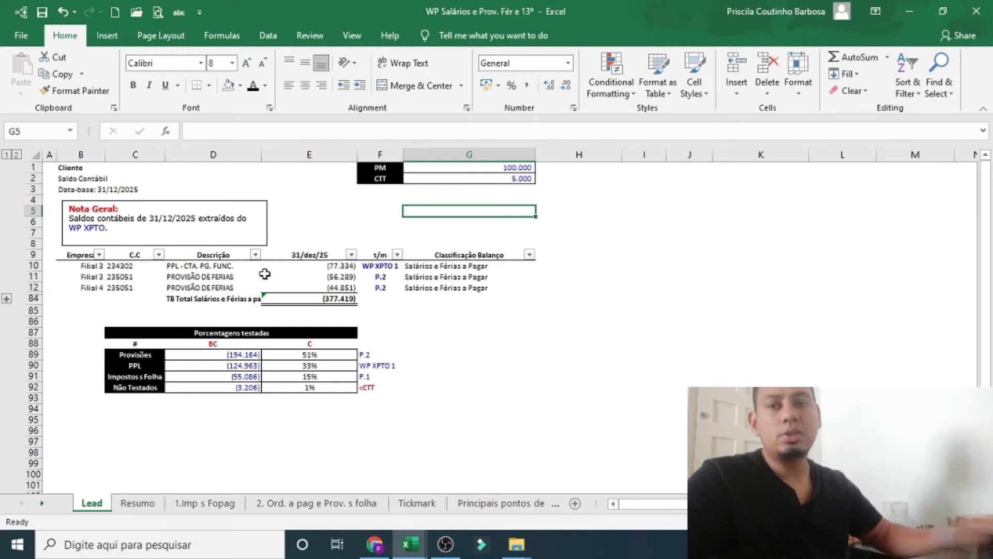
left_click(244, 298)
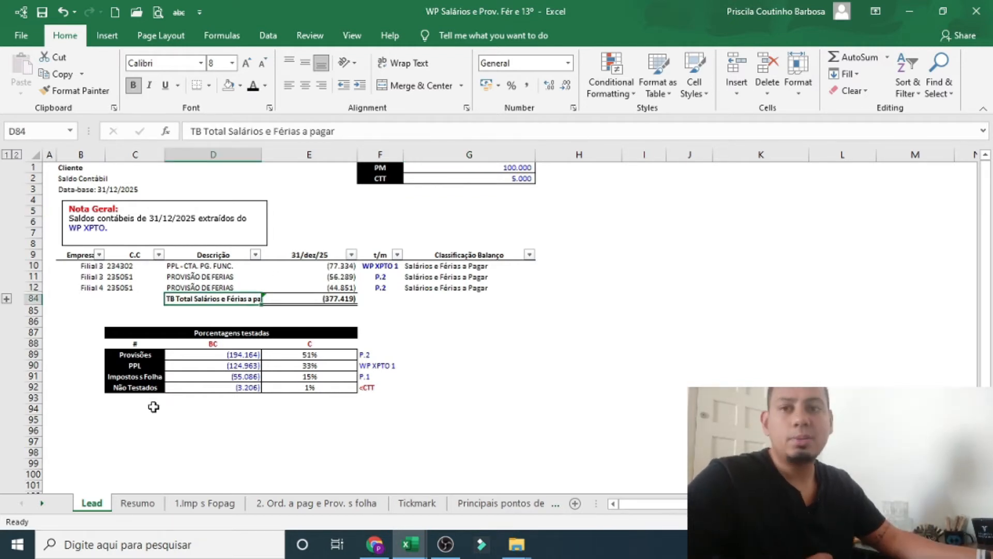
Step: Update the header of the sheet "2. Ord. a pag e Prov. s folha" with PM 100.000 and CTT 5.000
left_click(333, 507)
left_click_drag(321, 426, 5, 365)
left_click(518, 304)
left_click(41, 203)
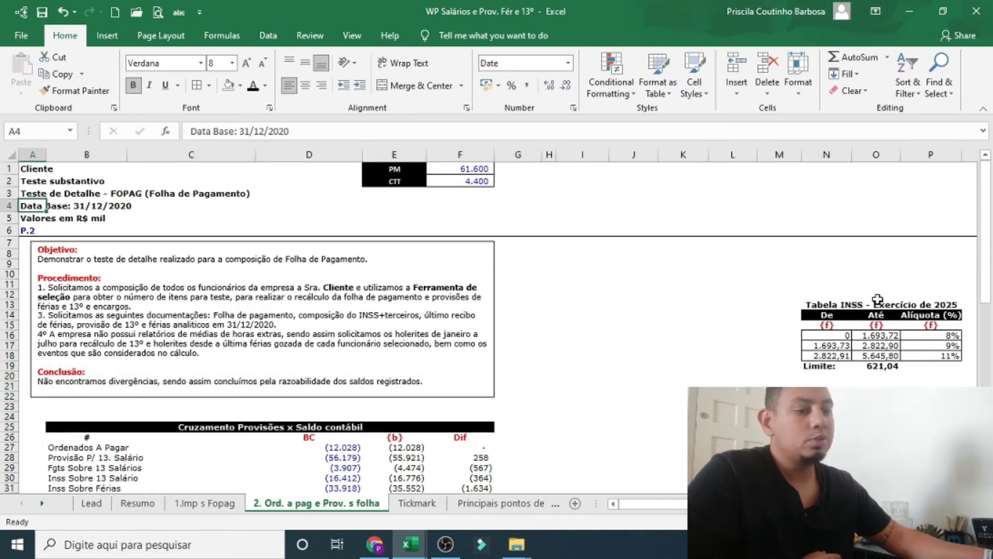
scroll(983, 256, "down", 1)
scroll(969, 225, "up", 1)
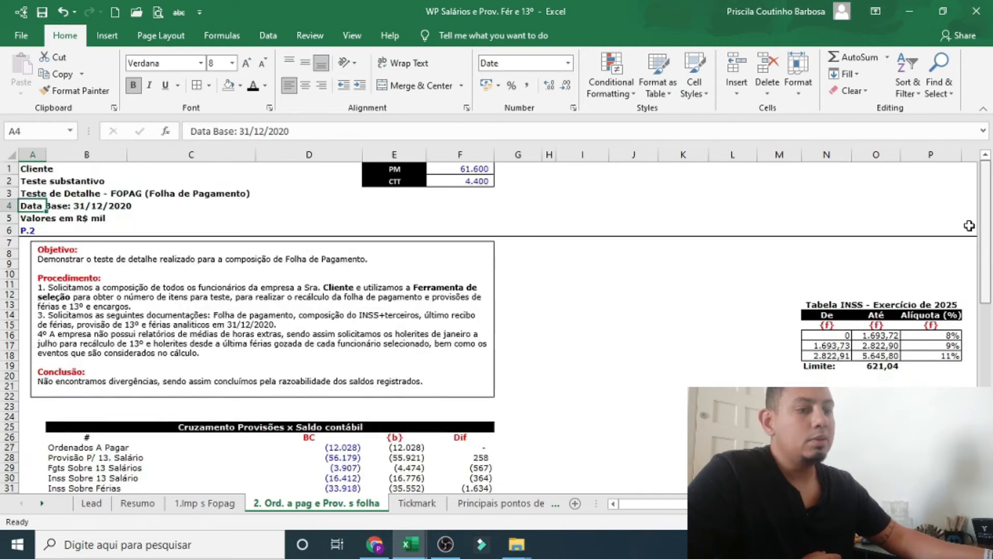
left_click(733, 324)
mouse_move(988, 248)
left_mouse_down()
mouse_move(990, 266)
mouse_move(988, 246)
left_mouse_up()
left_click_drag(389, 171, 461, 181)
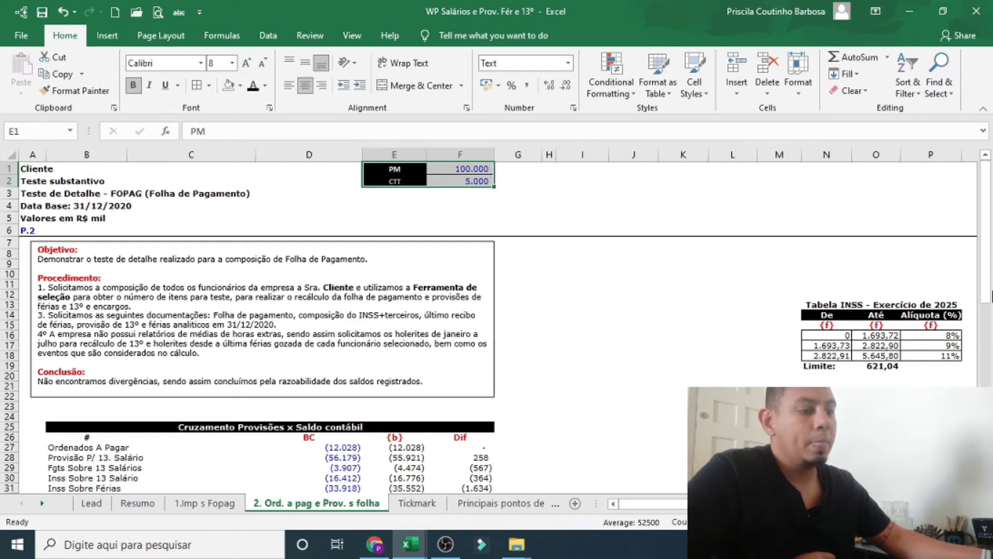
Step: Examine the payroll test's Procedimento and Conclusão text and the INSS and IRRF tables for 2025
left_click_drag(989, 296, 989, 305)
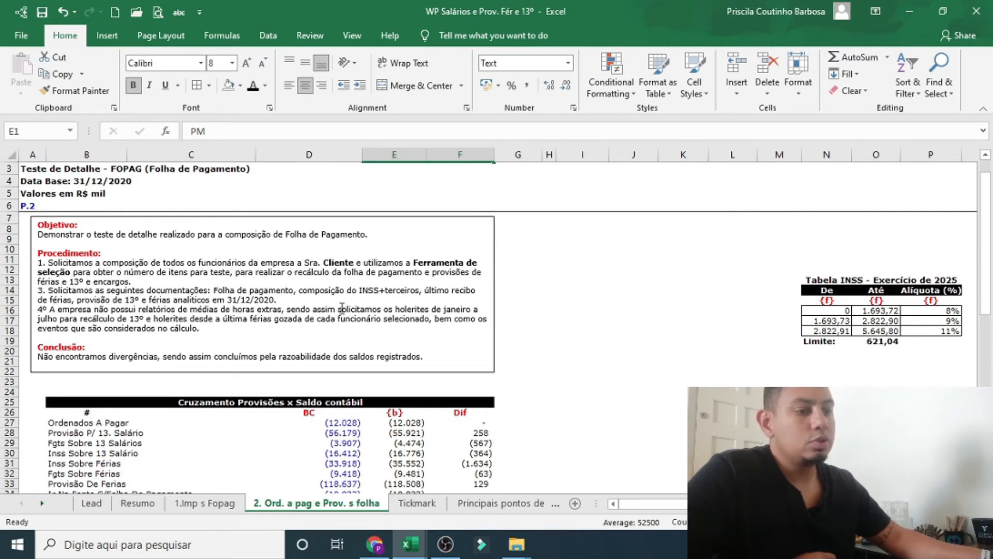
left_click_drag(989, 247, 989, 283)
left_click(848, 259)
mouse_move(898, 329)
left_mouse_down()
mouse_move(989, 331)
mouse_move(898, 329)
left_mouse_up()
left_click_drag(673, 259, 820, 196)
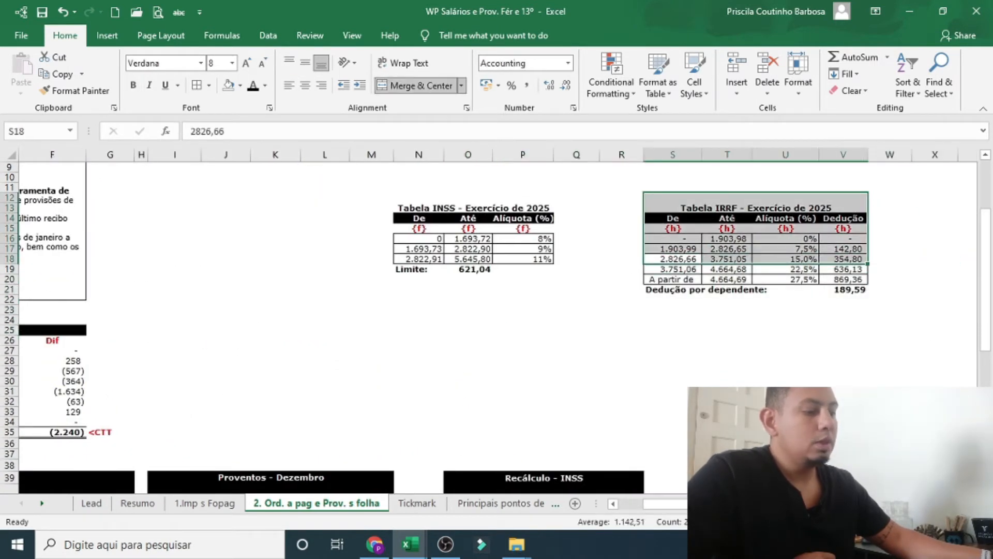
left_click(625, 505)
left_click(195, 374)
Step: Read the "Cuidados com a Seleção" notes below the employee table line by line
left_click_drag(991, 247, 991, 334)
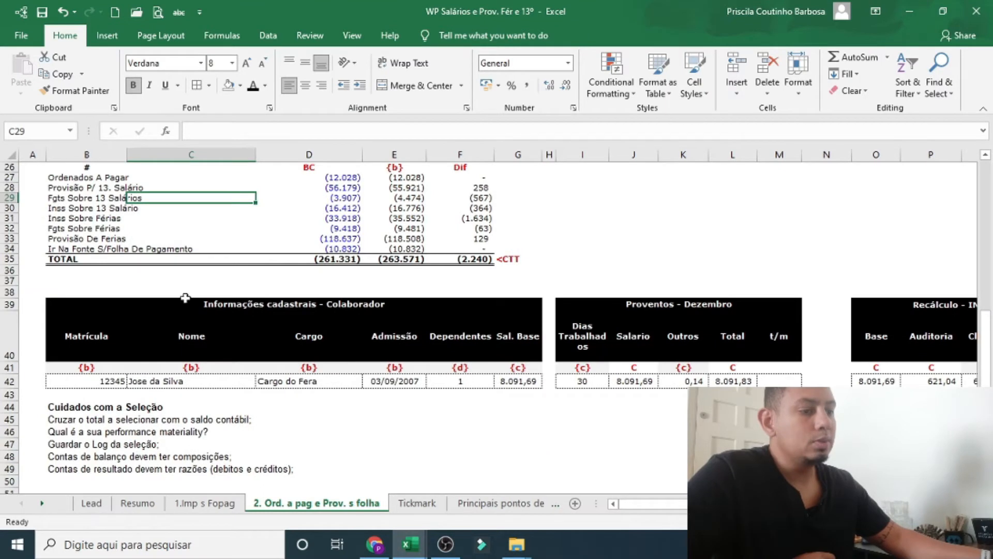
left_click(63, 409)
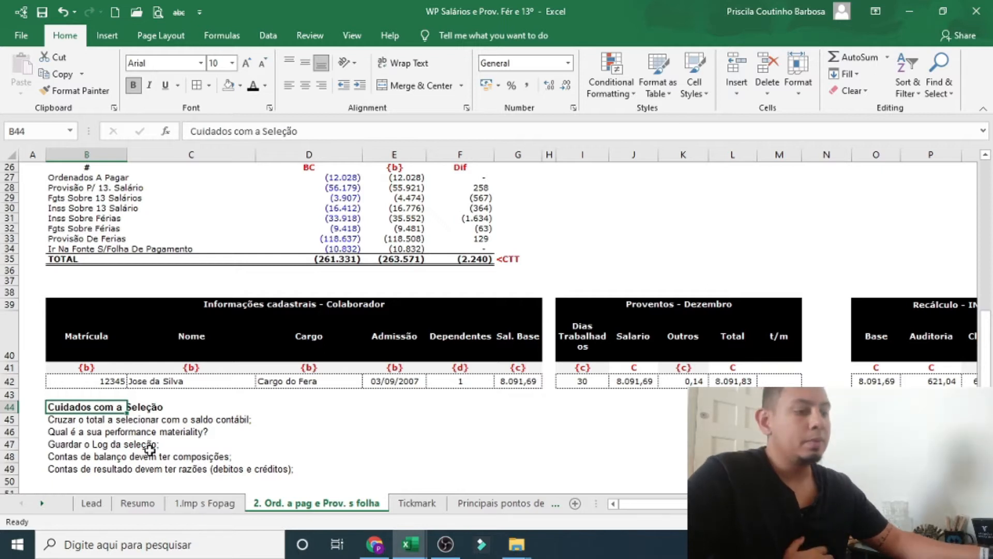
left_click_drag(90, 422, 88, 455)
left_click(100, 407)
left_click(102, 419)
left_click(107, 431)
left_click(77, 467)
left_click(101, 455)
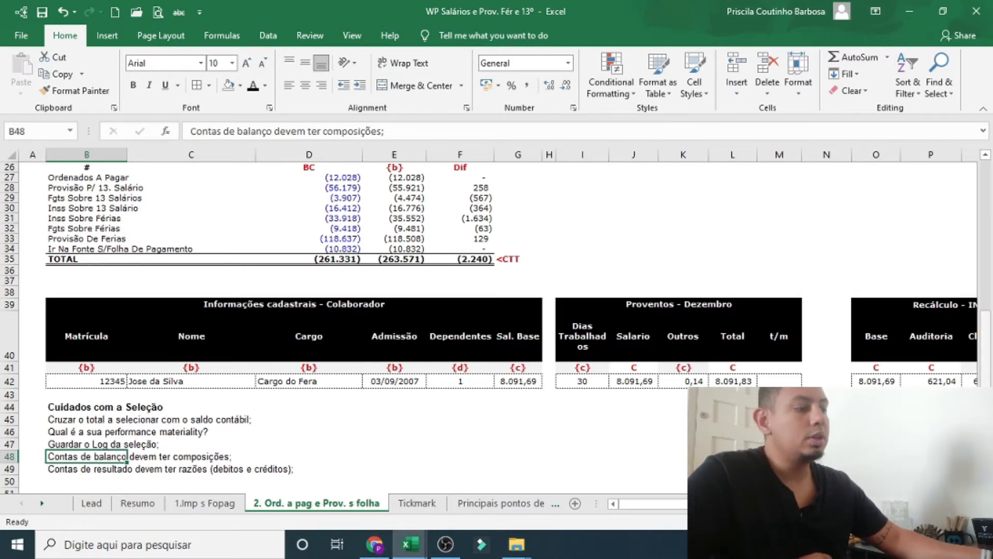
Step: Examine the "Informações cadastrais - Colaborador" block, covering Matrícula, Nome, Cargo, Admissão, Dependentes and Sal. Base
scroll(81, 401, "up", 3)
scroll(81, 402, "down", 1)
left_click(81, 401)
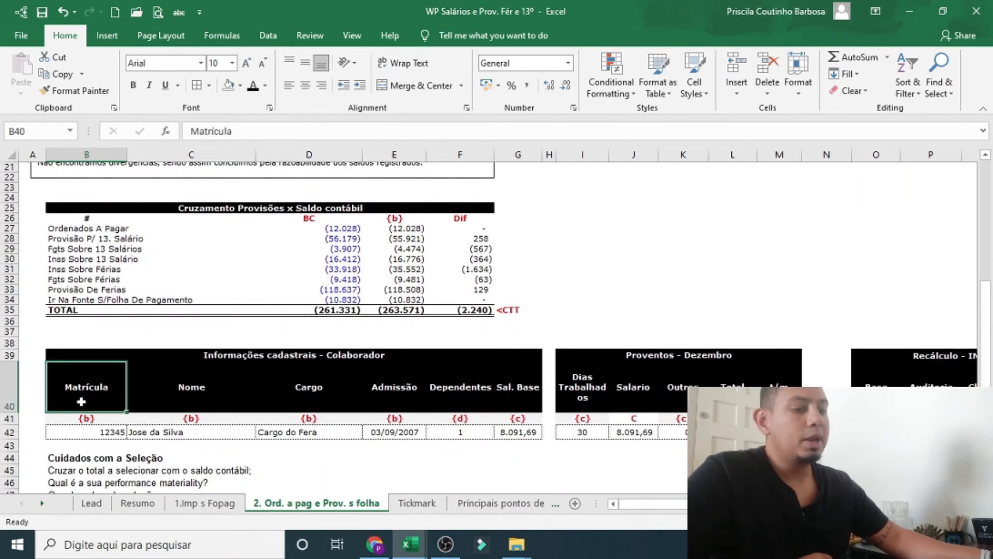
left_click(99, 444)
left_click_drag(114, 383, 522, 430)
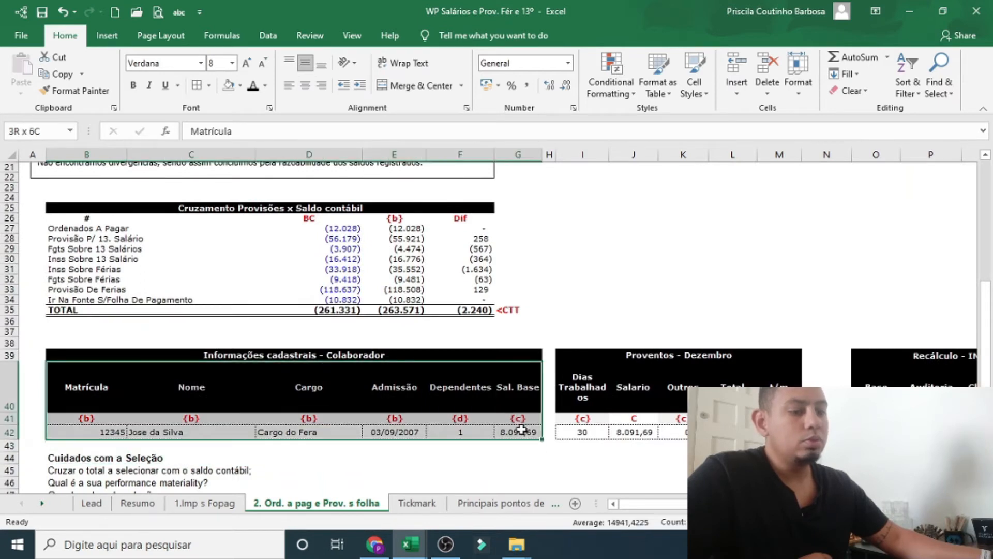
left_click(91, 431)
left_click(227, 433)
left_click_drag(311, 419, 311, 432)
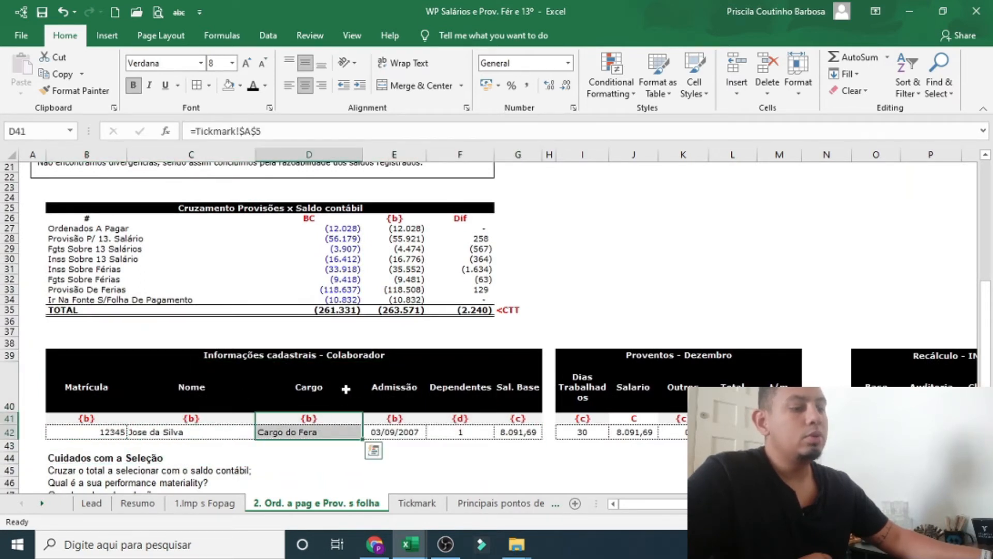
left_click(346, 373)
left_click_drag(163, 376, 517, 431)
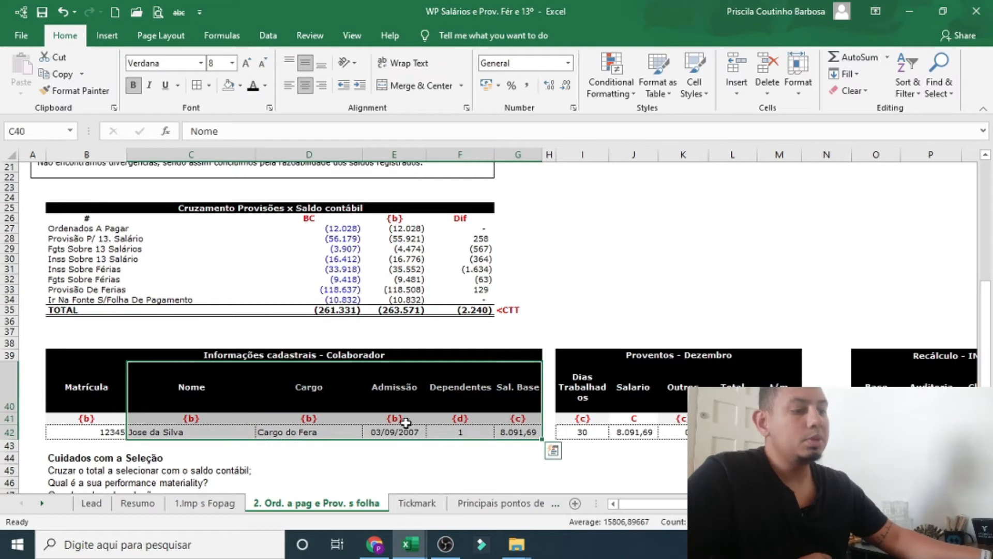
Step: Check the tickmark references under Cargo, Admissão, Dependentes and Sal. Base in row 41
left_click(406, 422)
left_click(317, 419)
left_click(378, 418)
left_click(472, 430)
left_click(479, 420)
left_click_drag(523, 422, 520, 429)
left_click(464, 420)
left_click(524, 423)
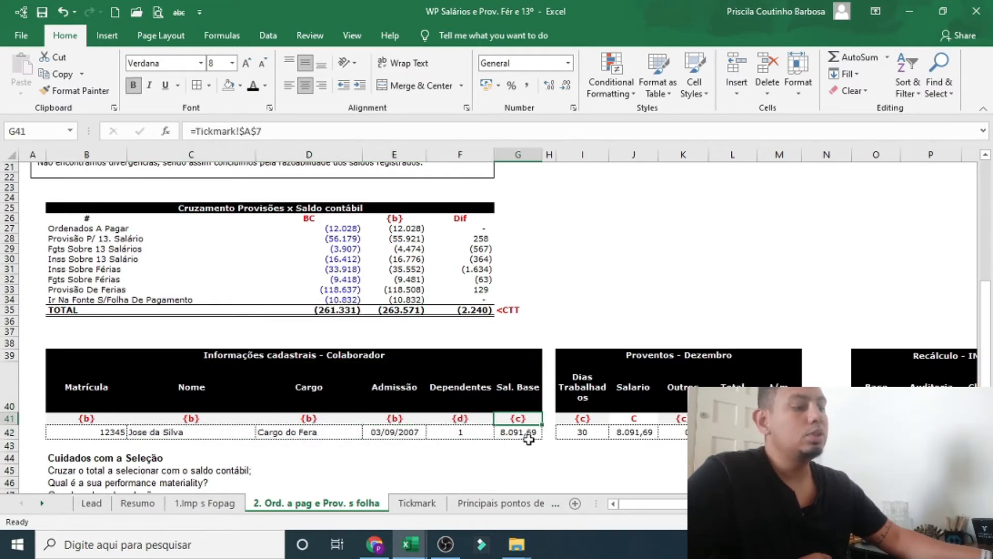
left_click(528, 441)
left_click(532, 435)
Step: Inspect the Salario formula under "Proventos - Dezembro" and the Auditoria formula under "Recálculo - INSS"
left_click_drag(876, 483, 926, 484)
left_click_drag(217, 279, 65, 280)
left_click(313, 397)
left_click(197, 417)
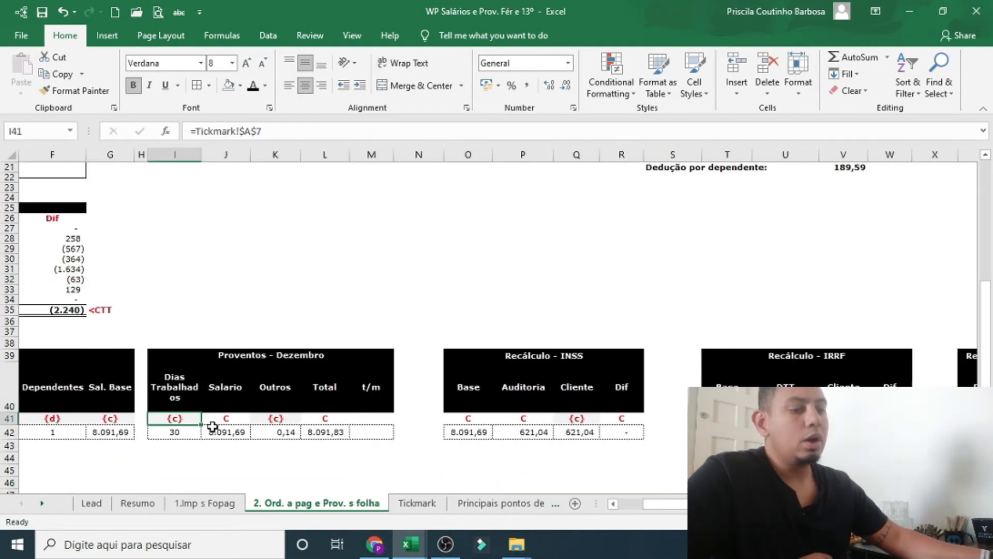
left_click(235, 434)
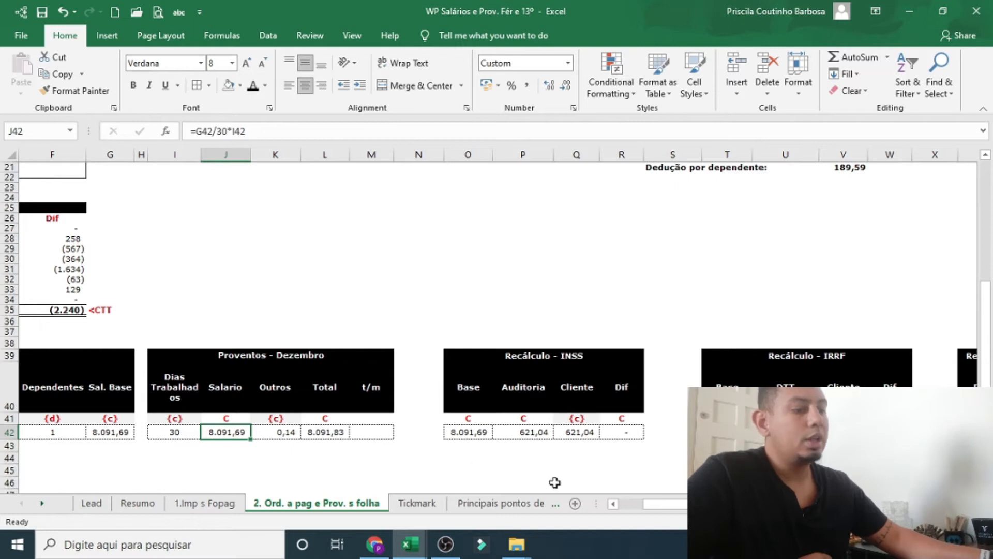
left_click(523, 432)
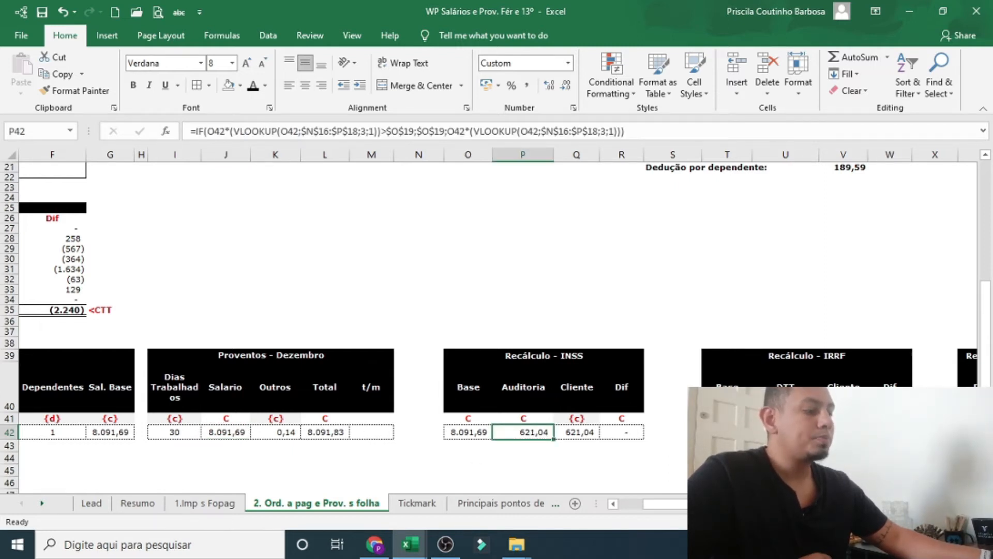
Step: Move the "Tabela INSS - Exercício de 2025" to O30:Q36, directly above the "Recálculo - INSS" block
left_click(971, 503)
left_click(971, 504)
left_click(988, 156)
left_click(987, 156)
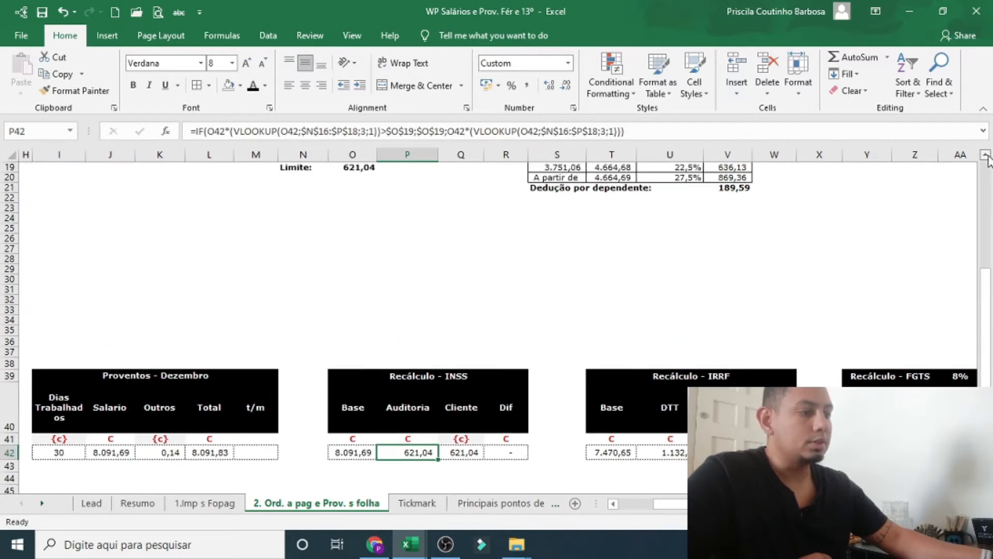
left_click(987, 156)
left_click(987, 156)
left_click(987, 156)
left_click_drag(414, 197, 410, 347)
left_click(667, 360)
left_click_drag(985, 310, 986, 380)
Step: Inspect the Auditoria and Base formulas of the INSS recalculation on the sheet "2. Ord. a pag e Prov. s folha"
left_click(509, 504)
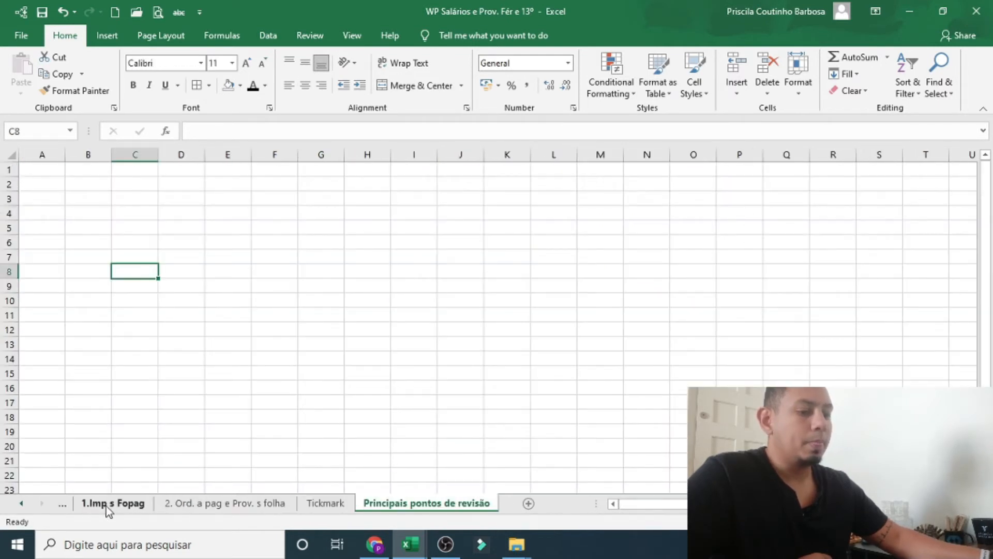
left_click(225, 503)
left_click(398, 412)
key("Left")
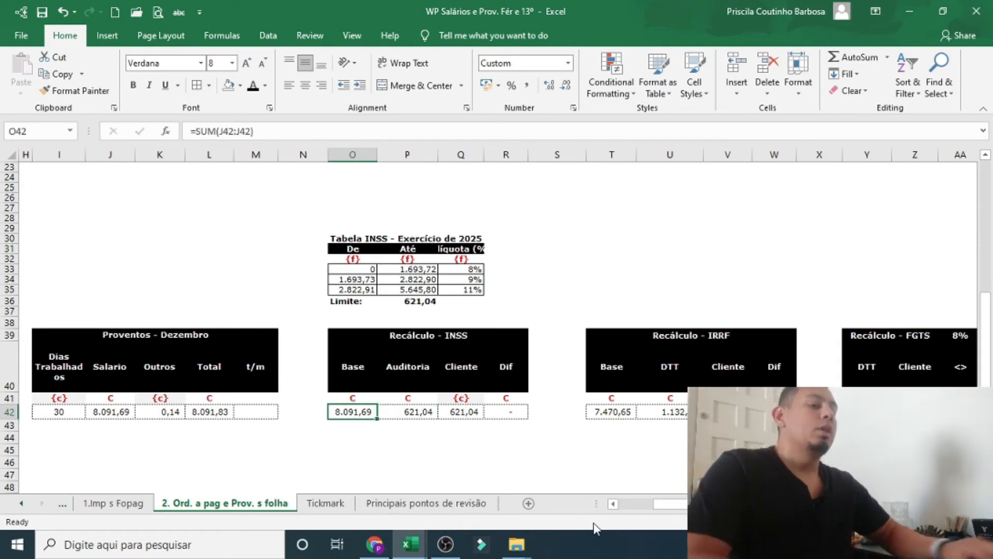
Step: Trace the INSS recalculation Base in O42 back to the Salario and Outros amounts under "Proventos - Dezembro"
key("F2")
key("Escape")
key("F2")
key("Escape")
key("Right")
key("Left")
key("F2")
key("Escape")
key("Left")
key("Left")
key("Left")
key("Left")
key("Left")
key("Left")
key("Left")
key("Left")
key("Left")
key("Left")
key("Left")
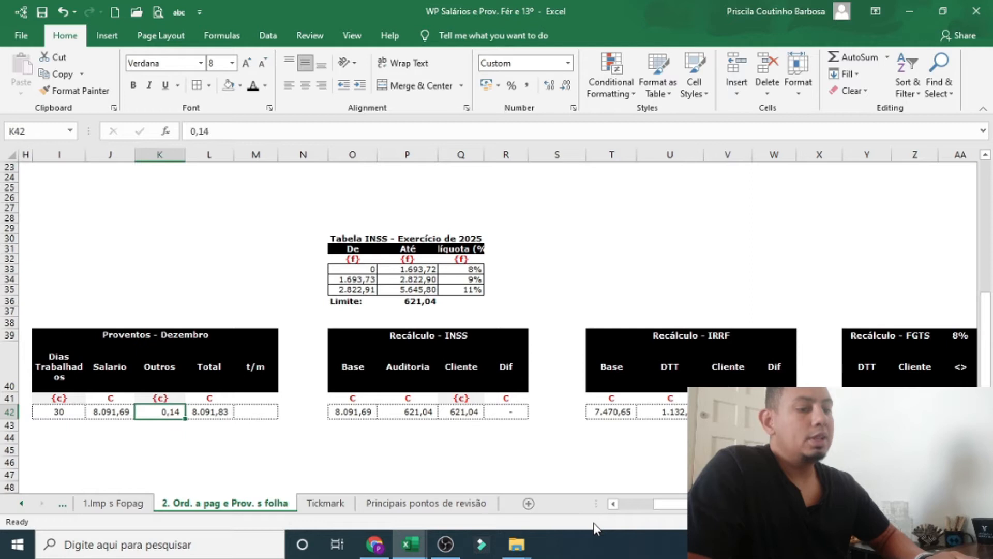
key("Left")
Step: Inspect the Total formula in L42 under "Proventos - Dezembro"
key("Right")
key("Right")
key("Right")
key("Right")
key("Right")
key("Right")
key("Right")
key("Right")
key("Right")
key("Right")
key("Right")
key("Right")
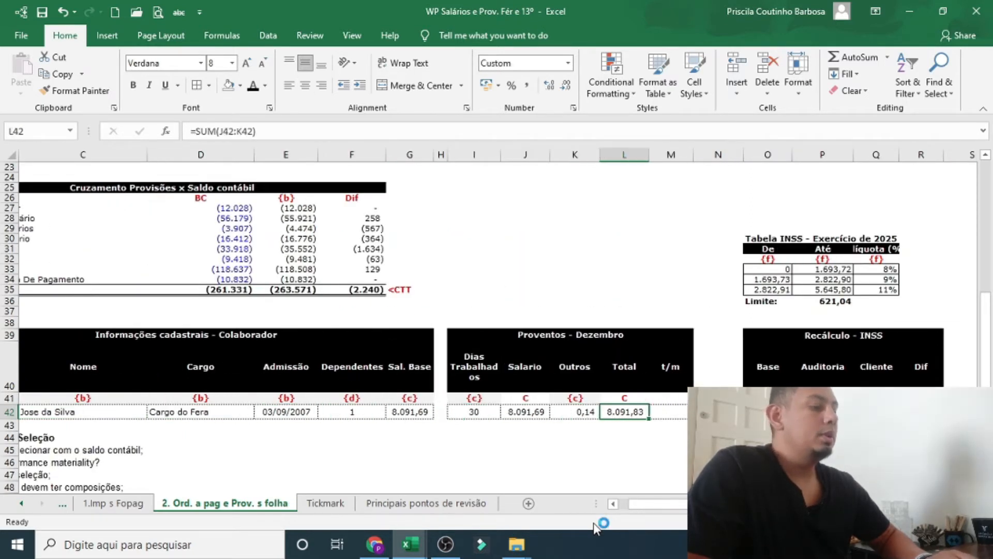
key("F2")
key("Escape")
key("Right")
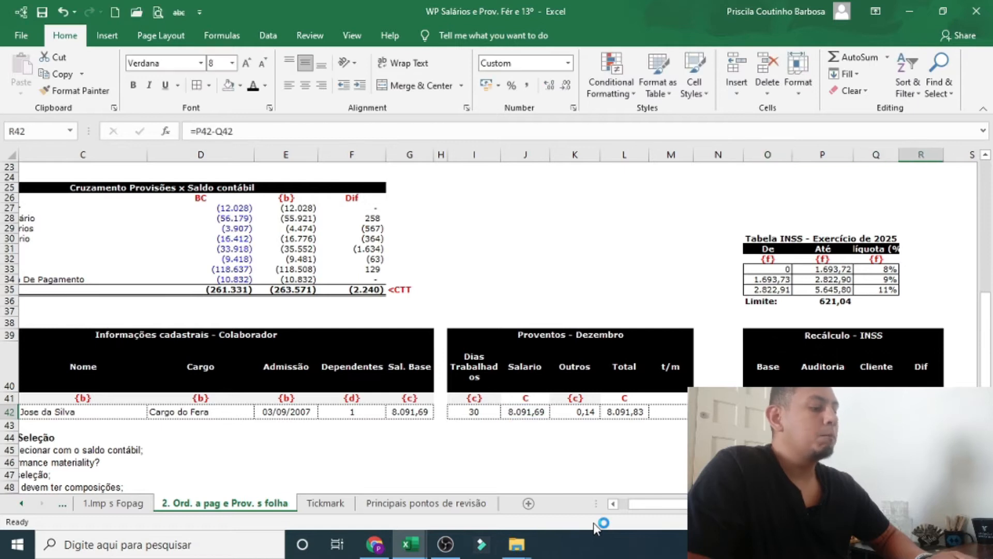
Step: Review the INSS Auditoria formula in P42 against the "Tabela INSS - Exercício de 2025" and the Cliente amount
key("F2")
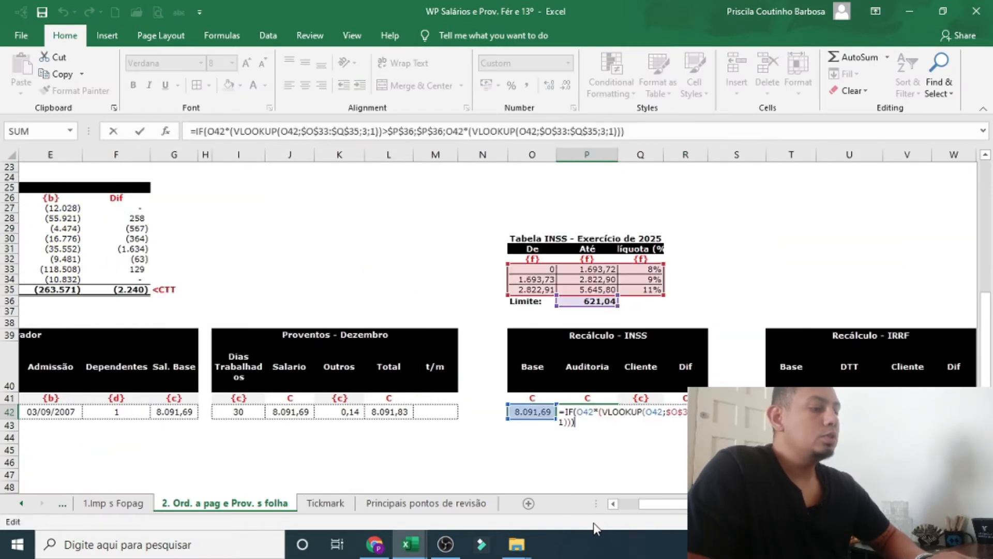
key("Return")
key("Down")
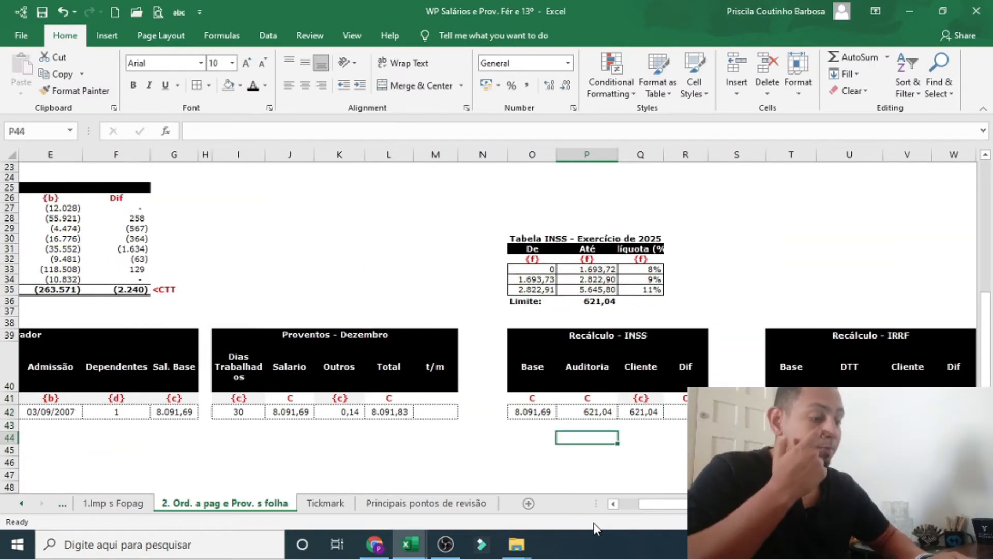
left_click(636, 411)
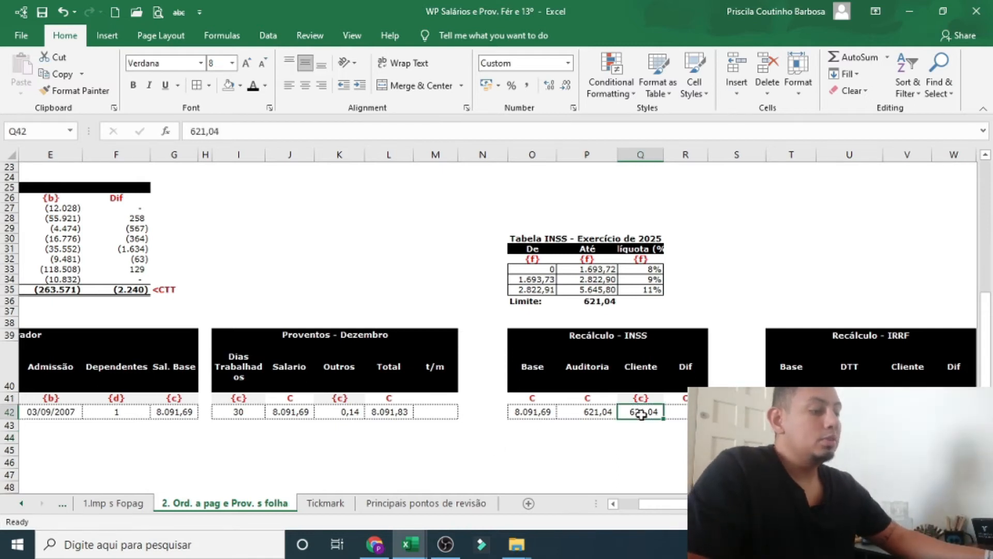
left_click(587, 414)
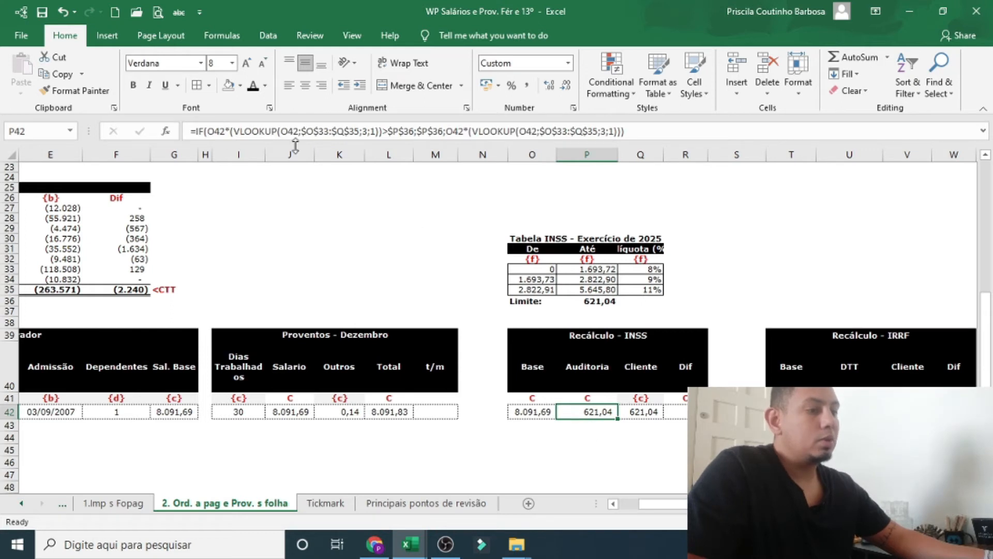
left_click_drag(538, 227, 662, 291)
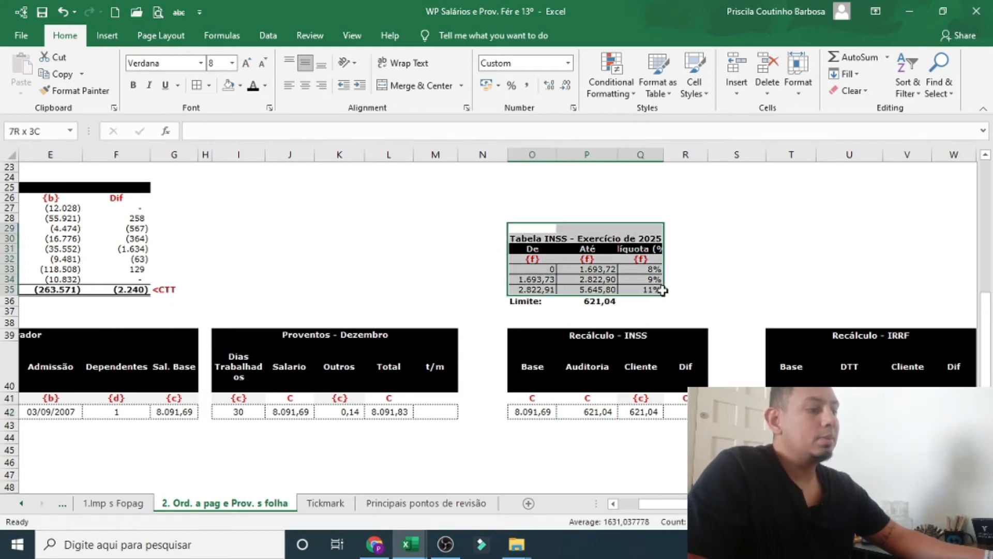
left_click(644, 412)
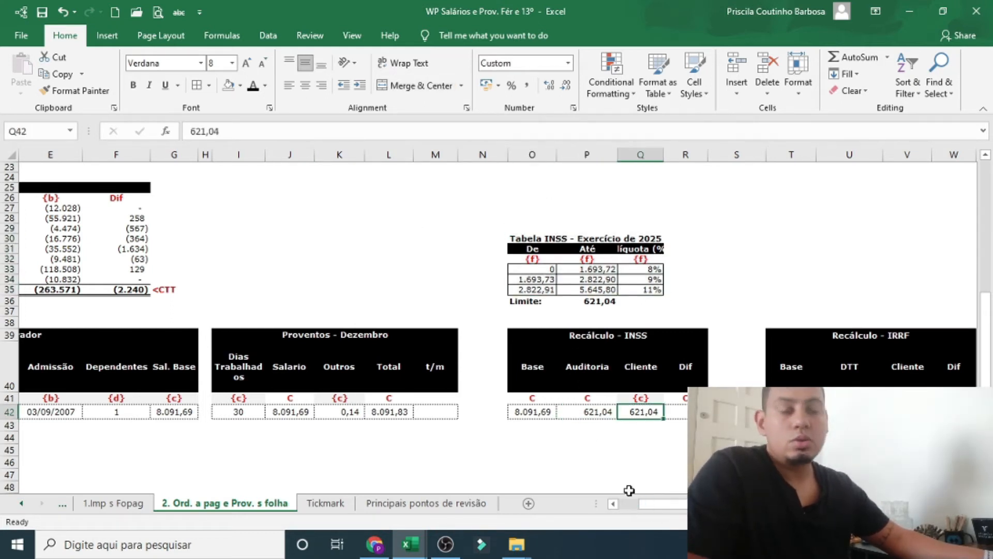
Step: Enter =VLOOKUP(O42;$O$33:$Q$35;3;1) in P44 to look up the INSS rate for the Base
left_click(574, 448)
left_click(609, 408)
left_click(604, 449)
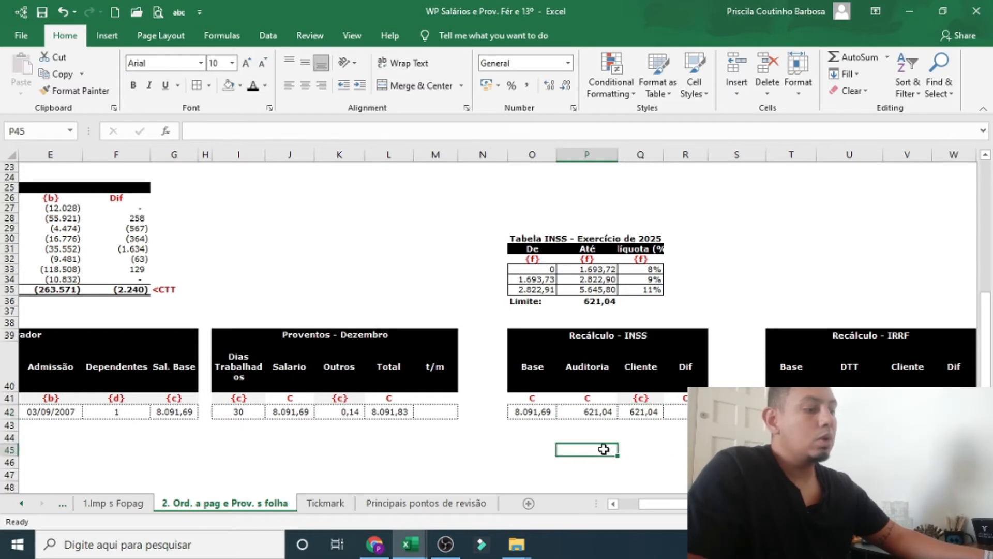
left_click(603, 437)
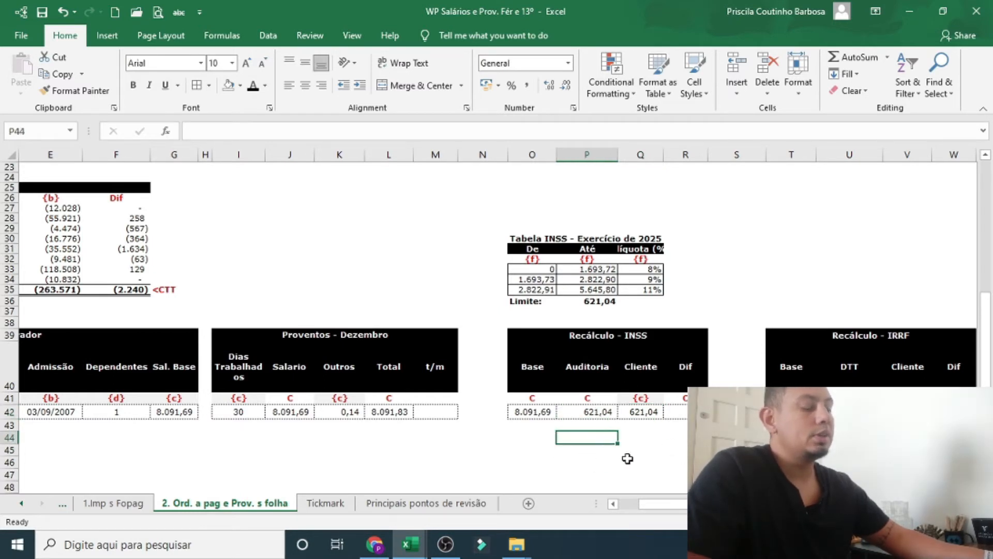
type("=vlo")
key("Tab")
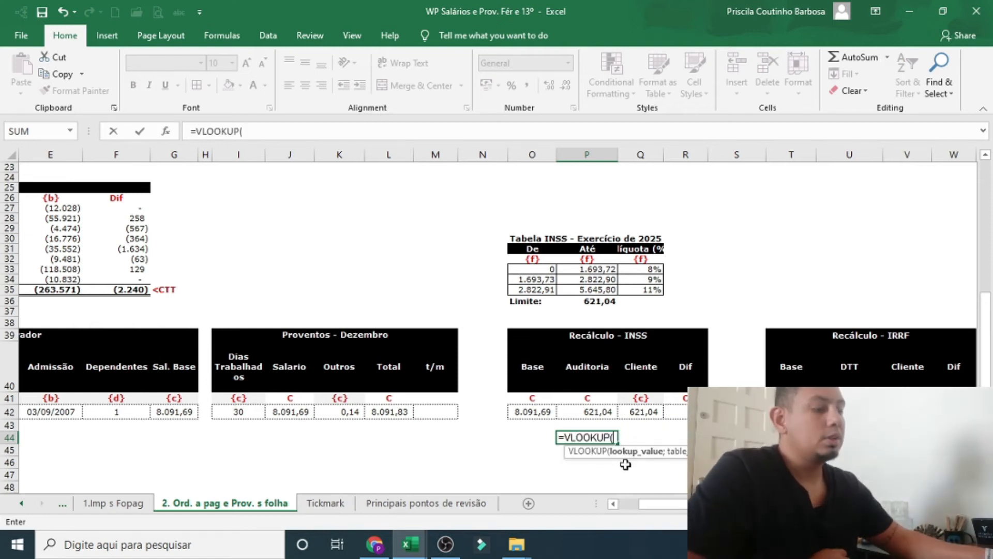
left_click(535, 412)
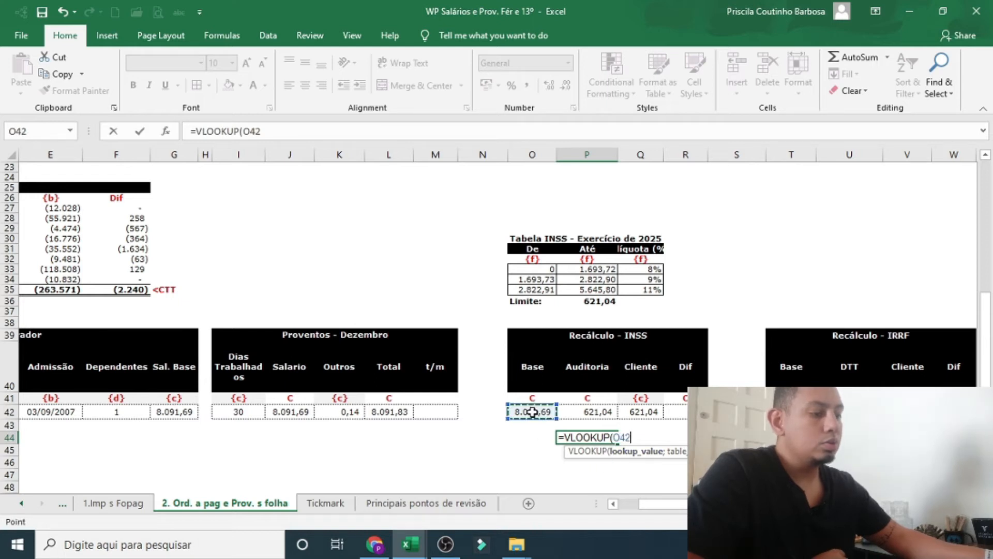
type(";")
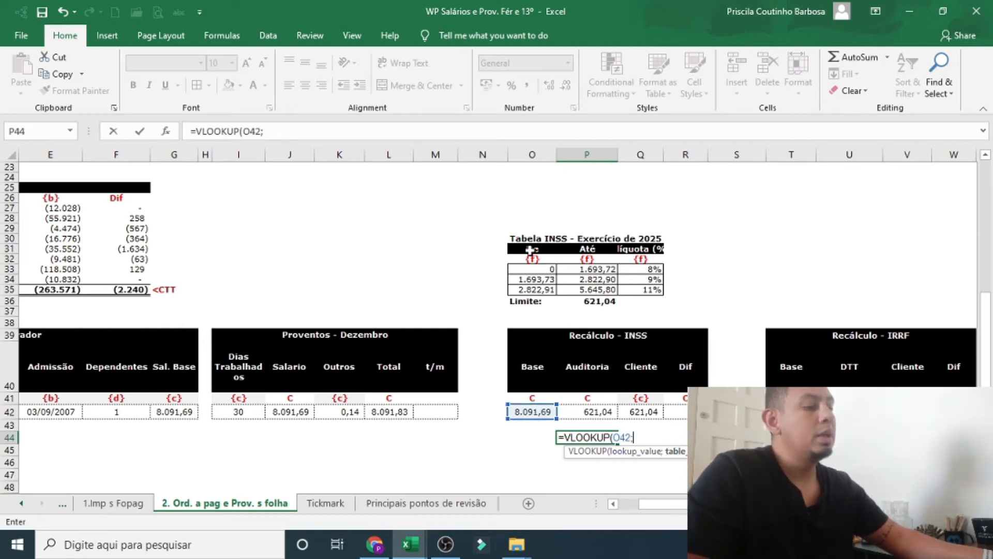
left_click_drag(536, 267, 654, 291)
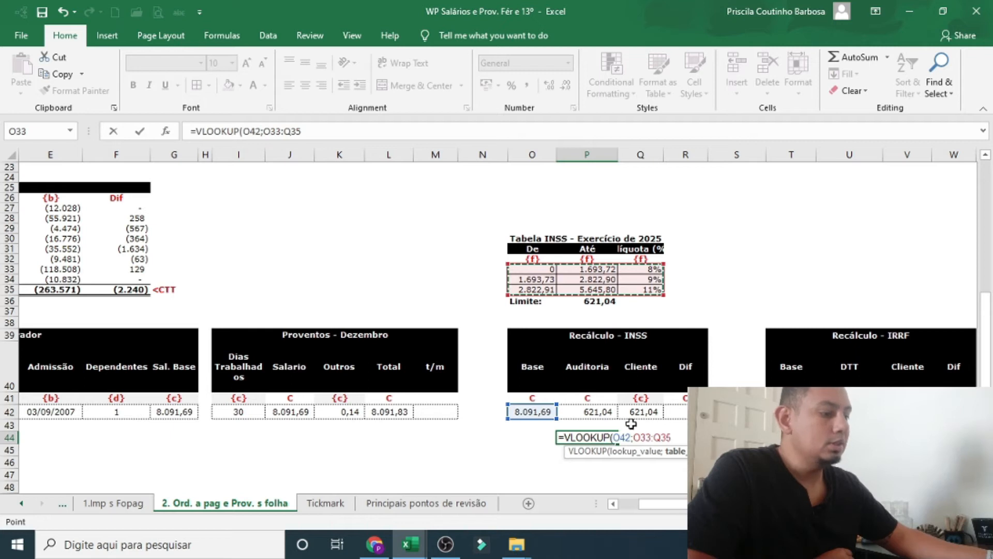
key("F4")
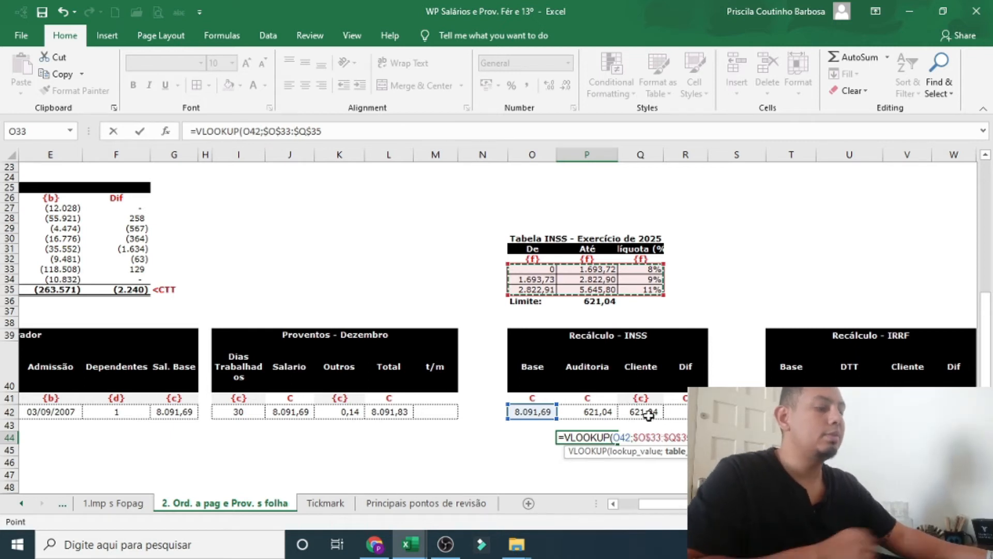
type(";")
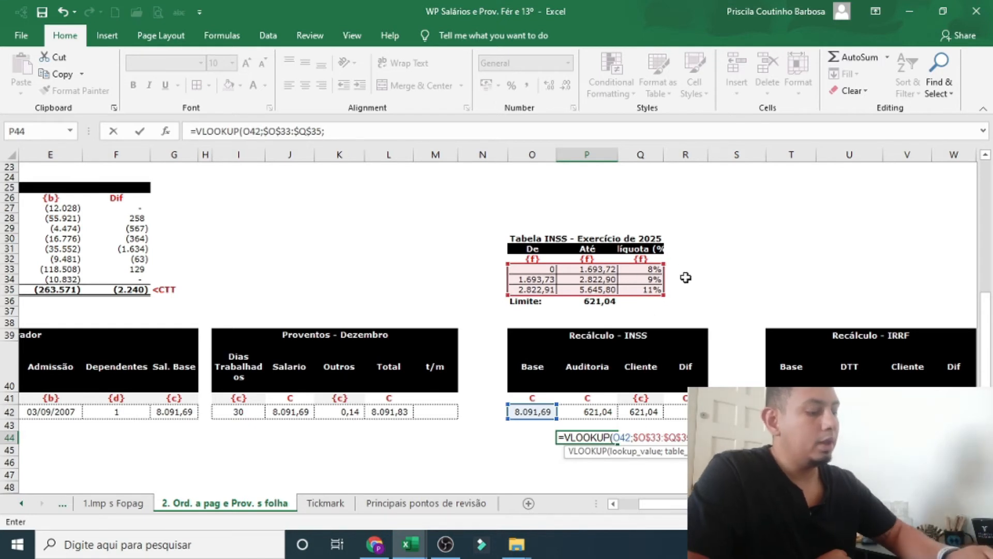
type("3")
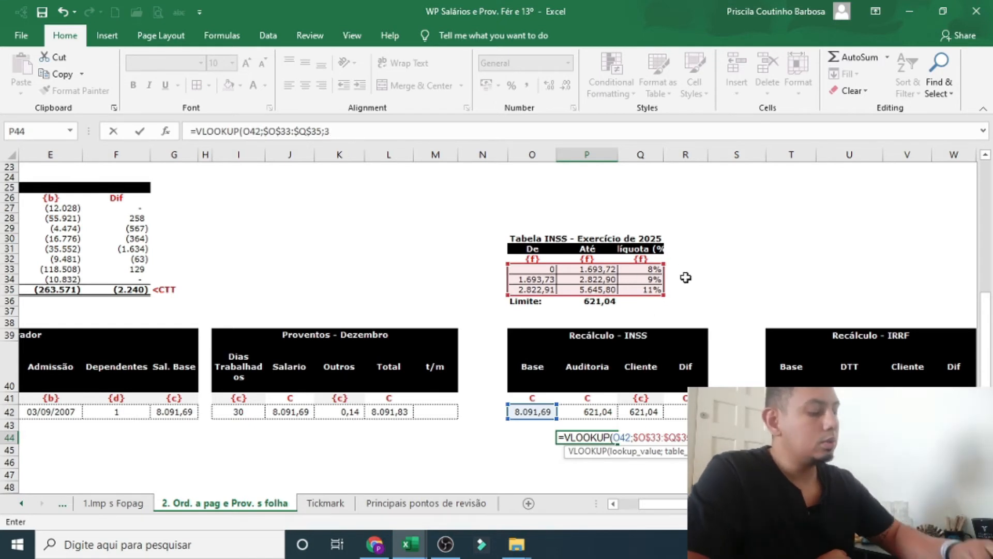
type(";")
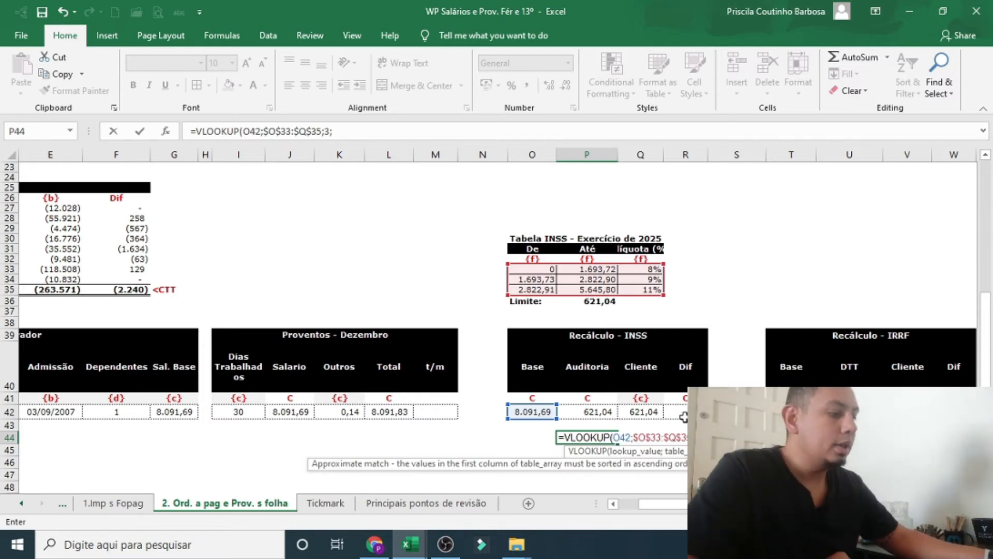
type("1")
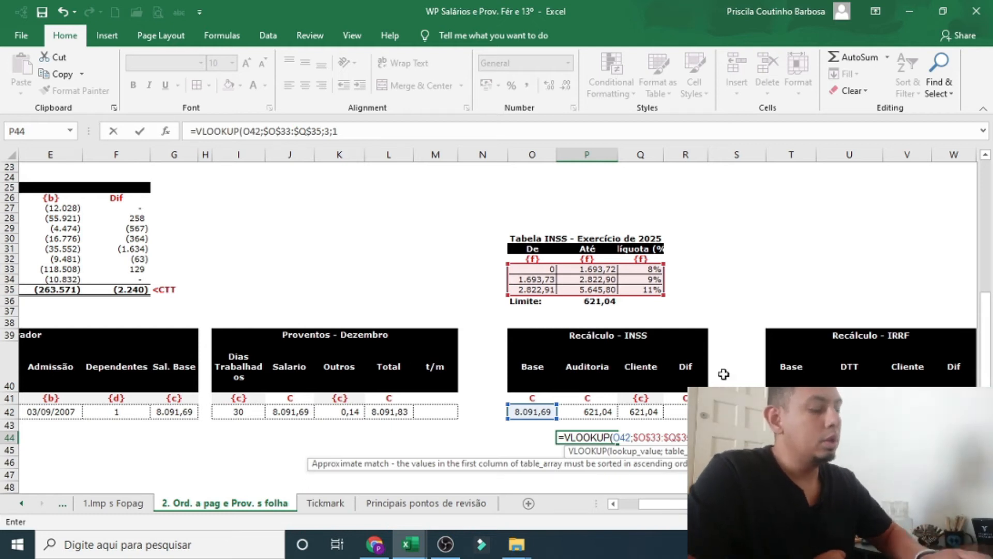
type(")")
key("Return")
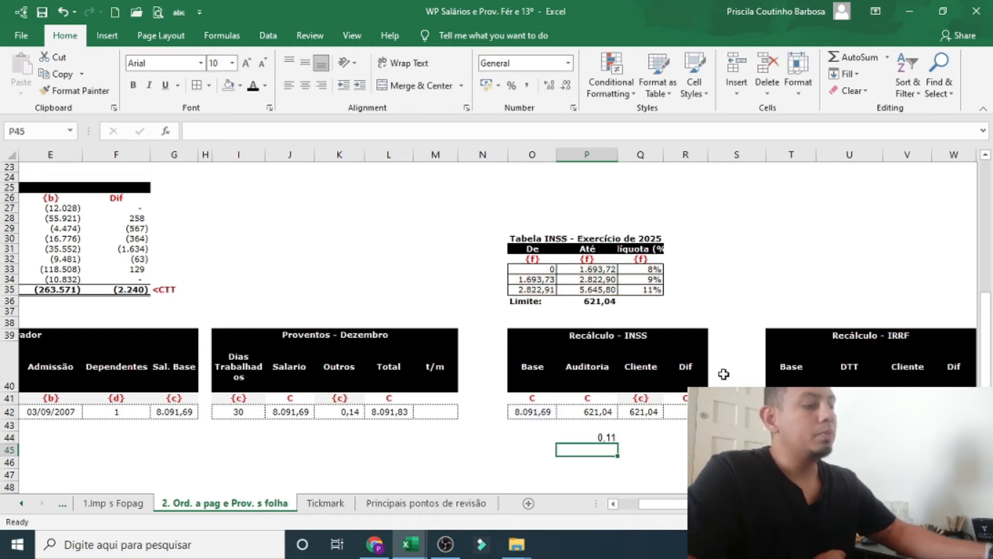
Step: Compare the lookup result with the rate in Q35 and format P44 as a percentage
left_click(601, 437)
left_click(653, 289)
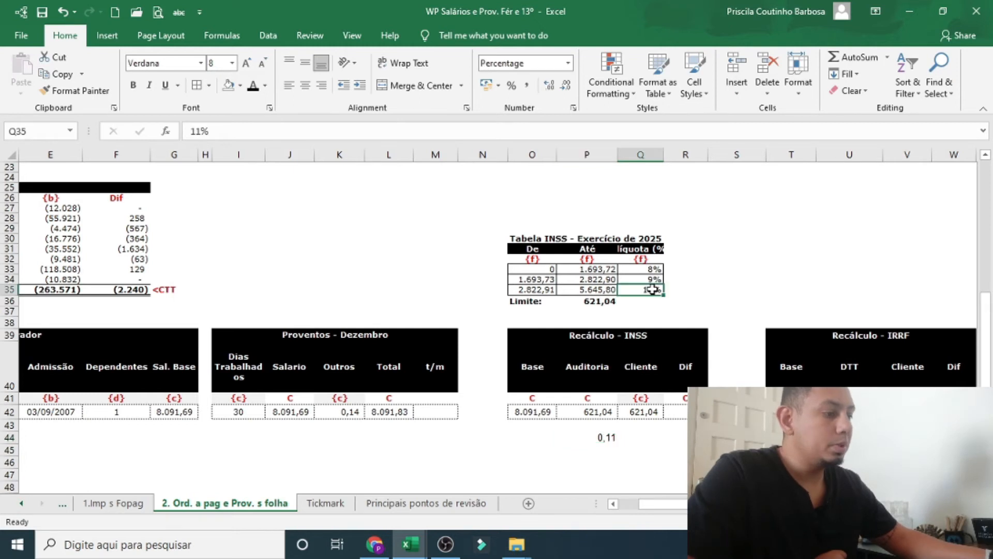
left_click(617, 437)
key("ctrl+shift+5")
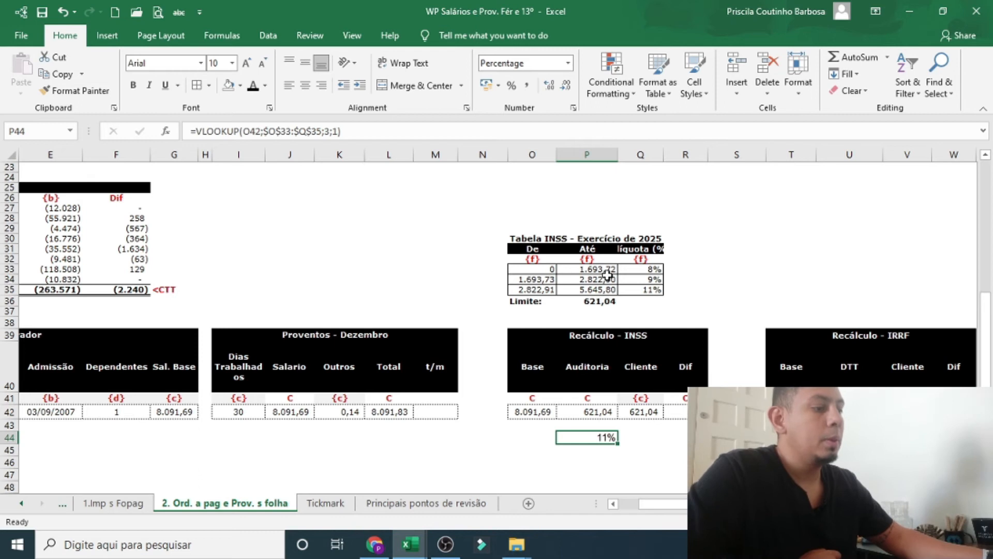
Step: Examine the De, Até and rate cells of the upper two INSS brackets in rows 34 and 35
left_click(625, 279)
left_click(599, 280)
left_click(615, 283)
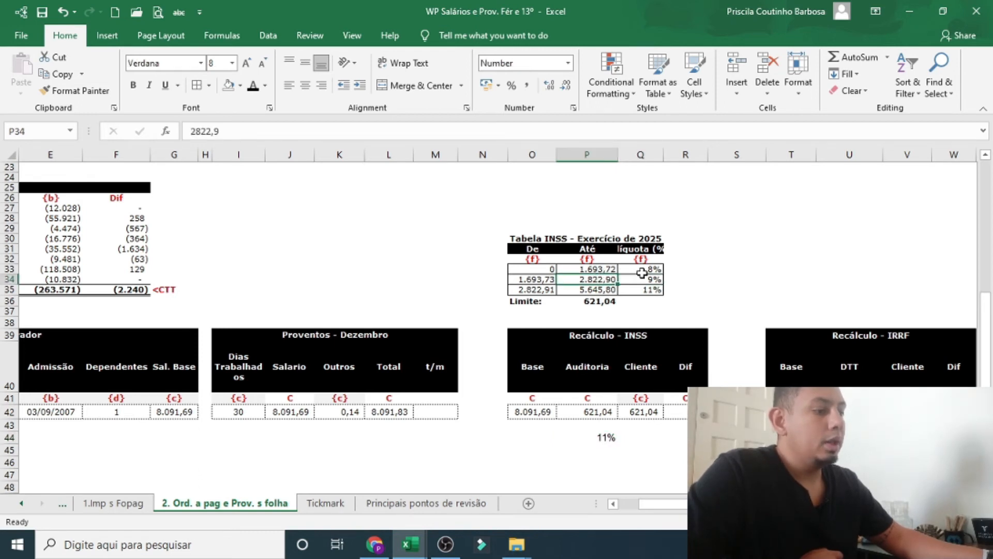
left_click(598, 290)
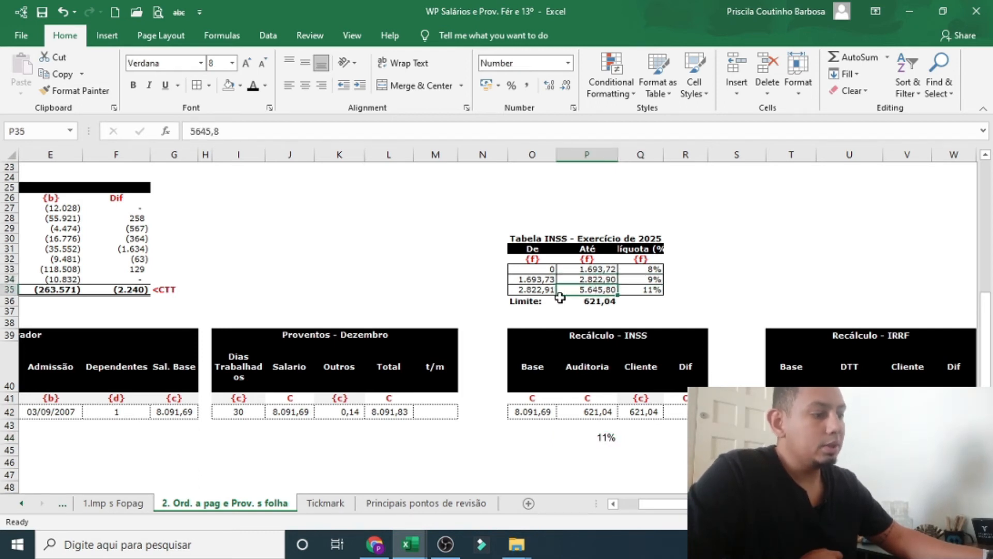
left_click(547, 289)
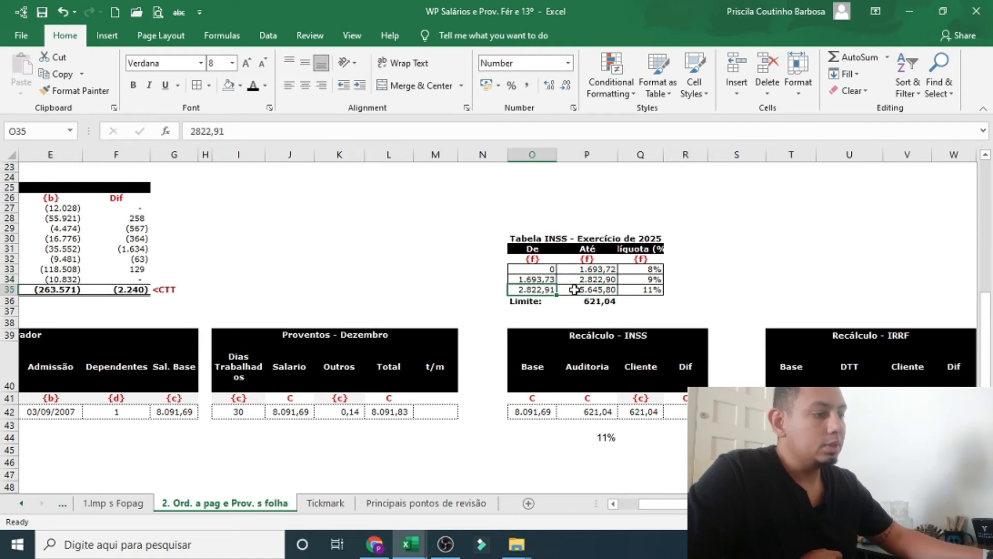
left_click(574, 290)
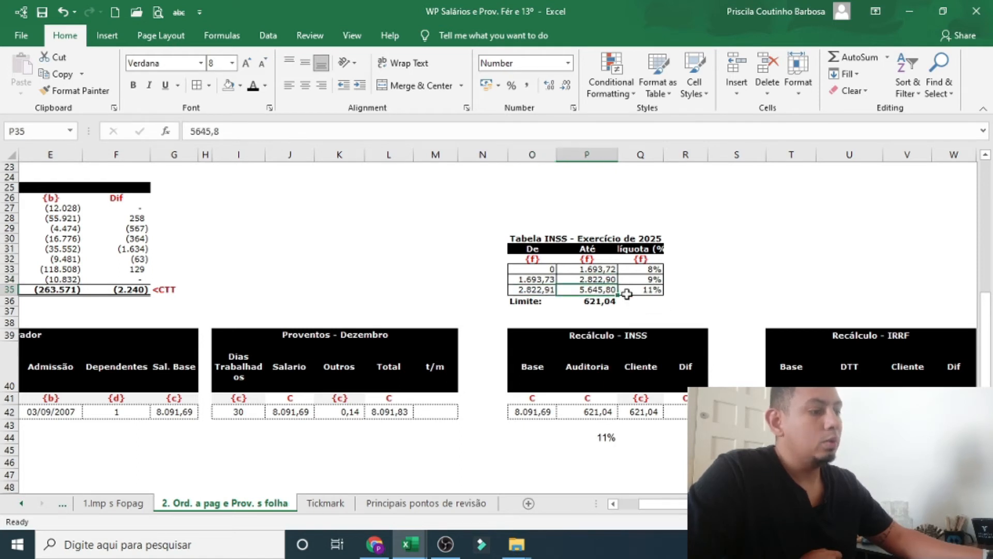
left_click(553, 291)
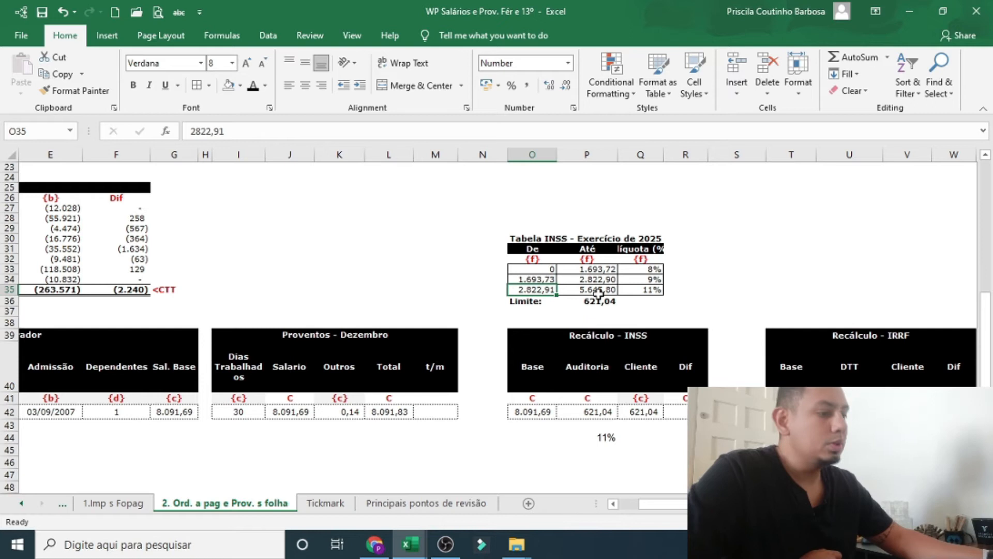
left_click(595, 291)
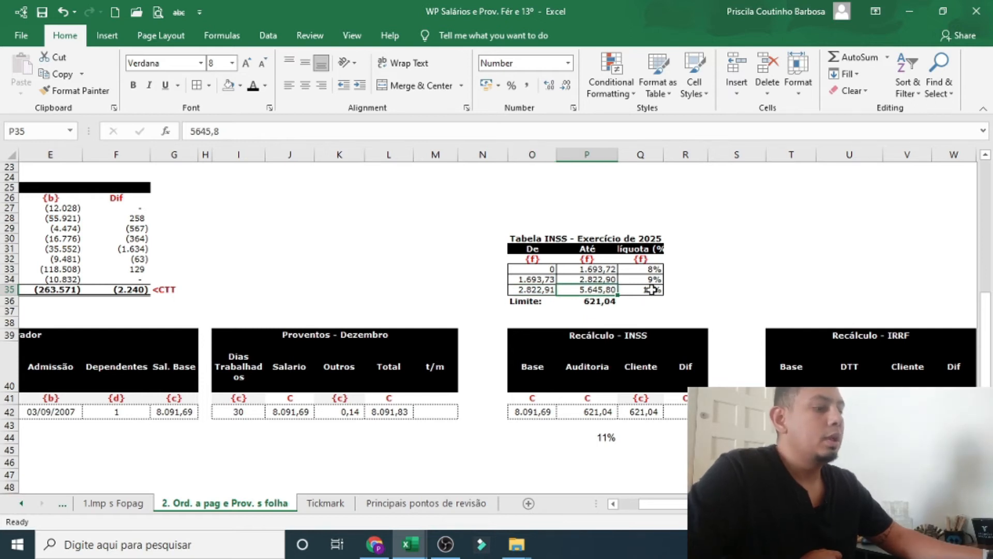
left_click(655, 291)
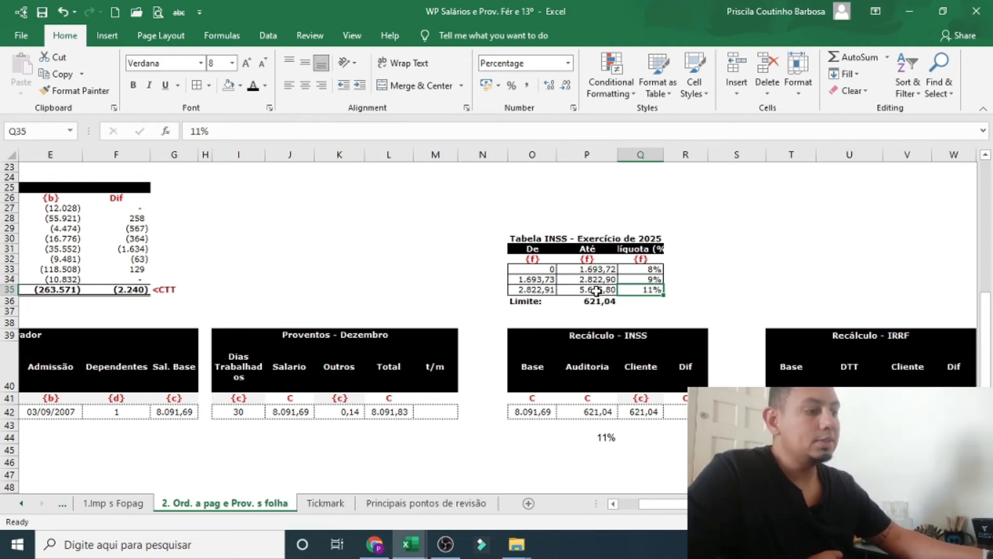
Step: Go through the INSS brackets from row 33 down to row 35, checking each range against its rate
left_click(582, 270)
left_click_drag(544, 269, 569, 282)
left_click(550, 271)
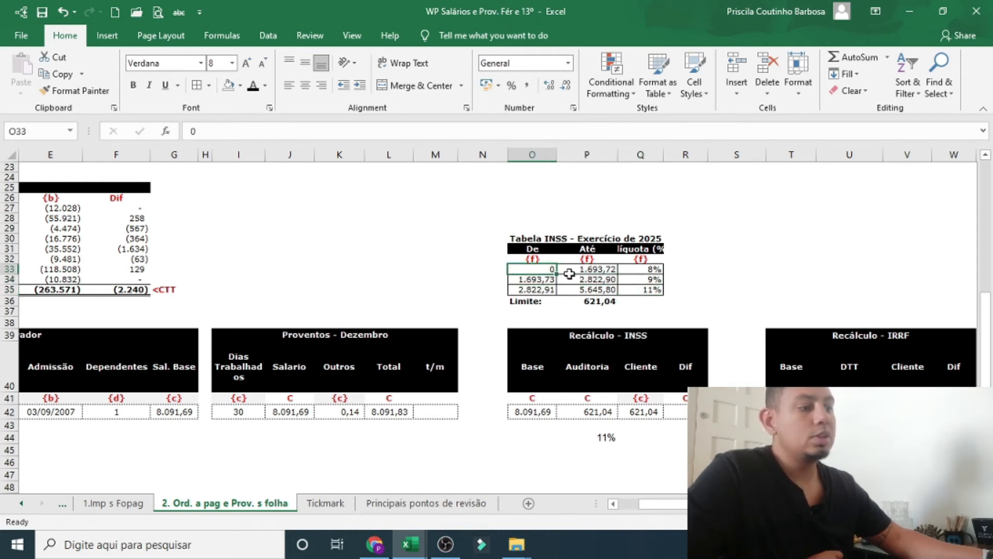
left_click(601, 270)
left_click(643, 268)
left_click(547, 268)
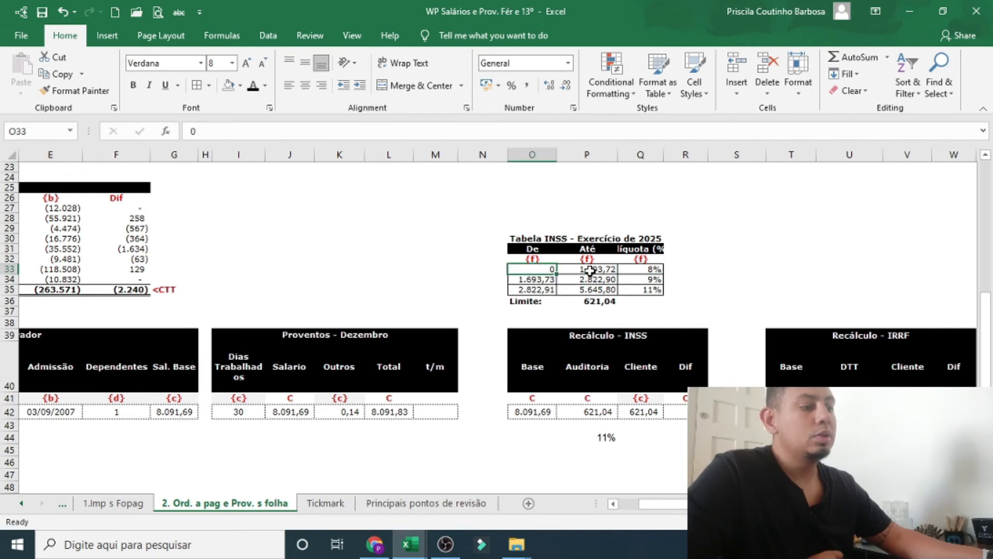
left_click(590, 271)
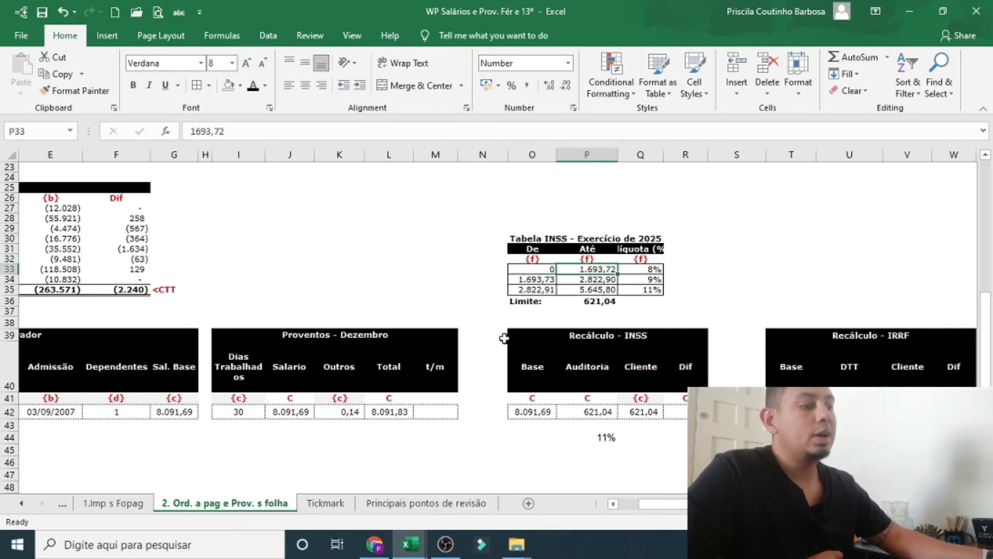
left_click(540, 281)
key("Down")
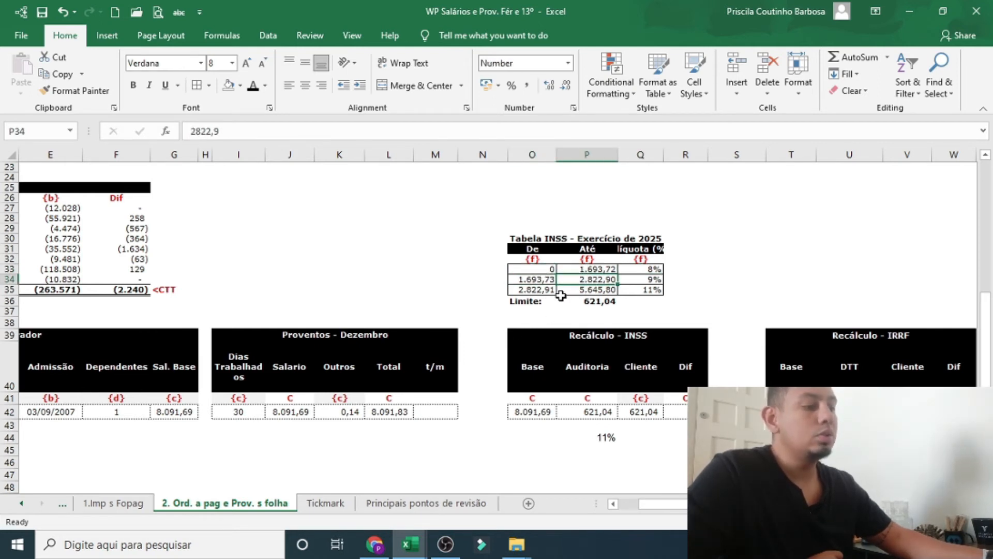
left_click_drag(540, 289, 640, 293)
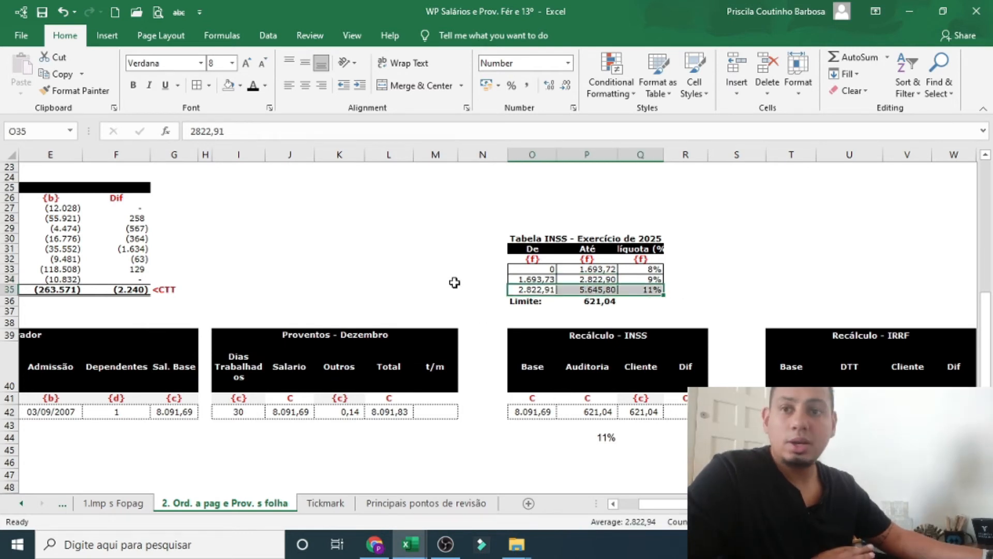
Step: Examine the De and Até limits of each INSS bracket in rows 33 to 35
left_click_drag(533, 268, 640, 279)
left_click(537, 270)
left_click(578, 269)
left_click(551, 278)
left_click(576, 279)
left_click(536, 290)
left_click(578, 290)
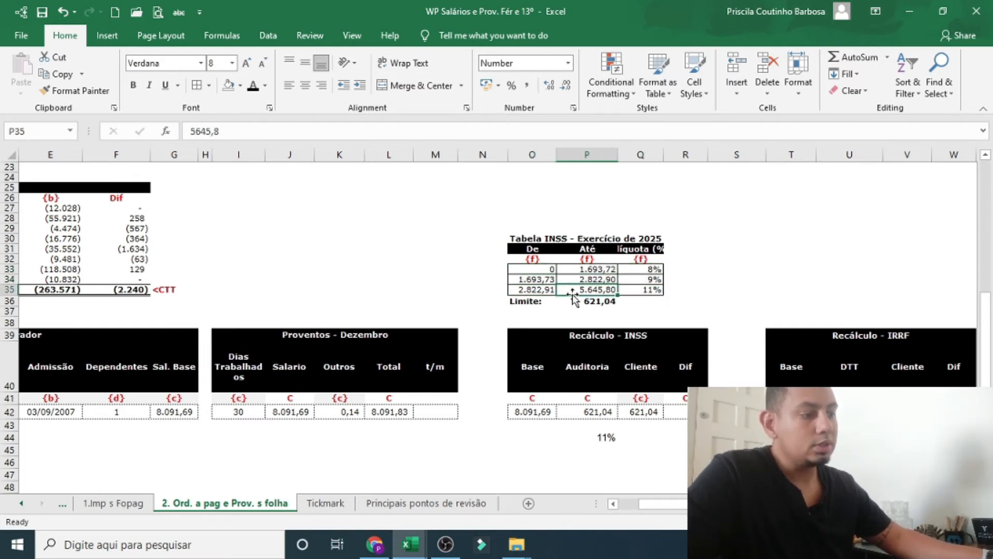
Step: Extend the P44 formula to =VLOOKUP(O42;$O$33:$Q$35;3;1)*O42 and format the cell as a number
left_click(600, 437)
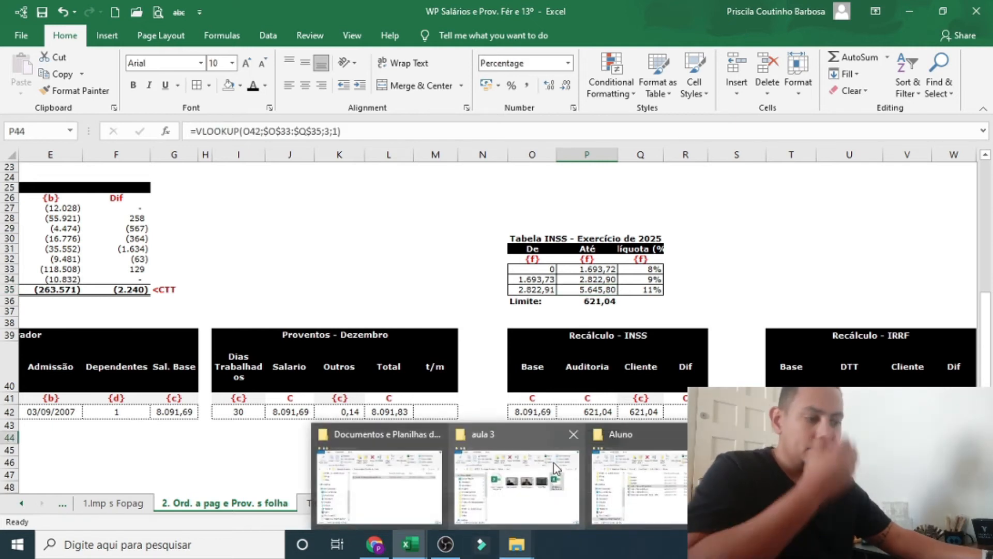
left_click(639, 366)
left_click(609, 437)
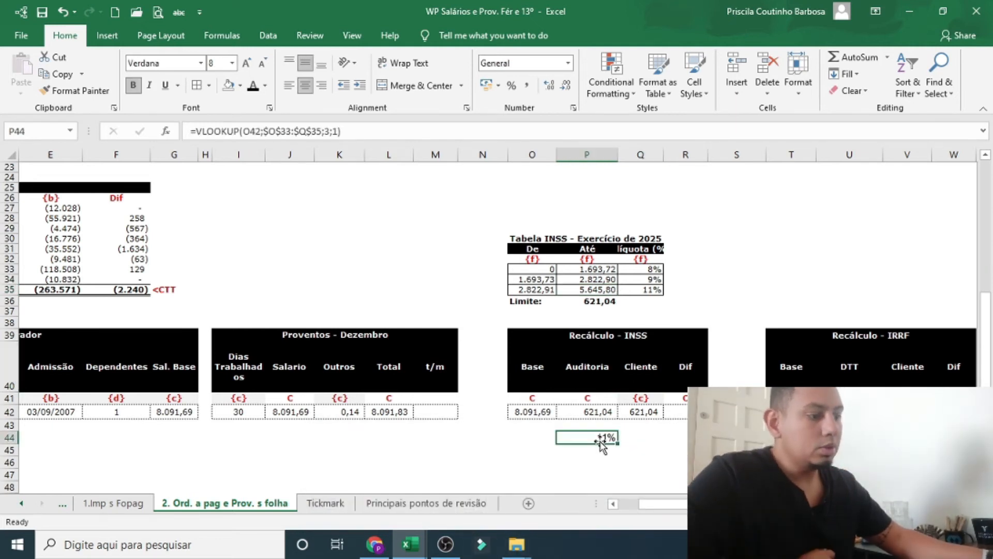
double_click(631, 437)
left_click(677, 412)
left_click(574, 437)
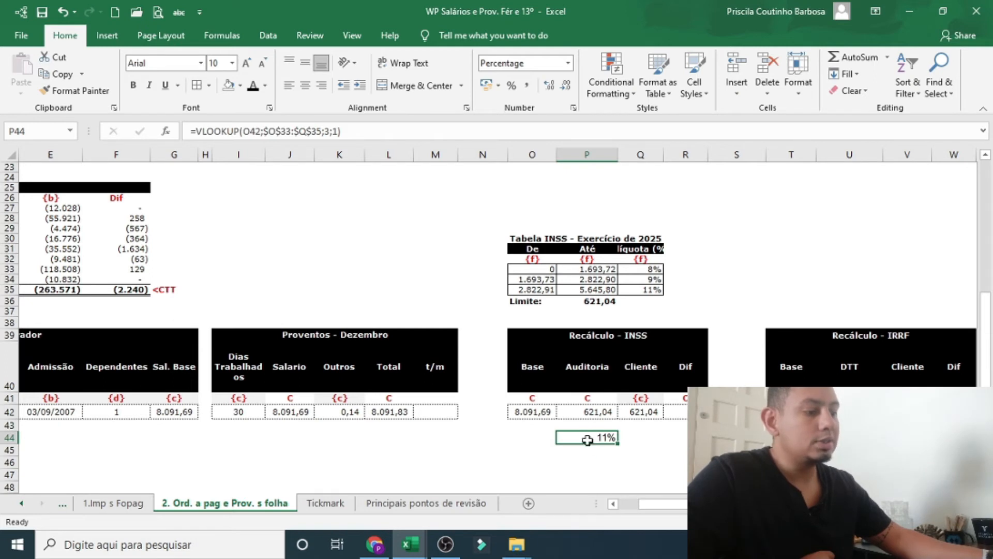
key("F2")
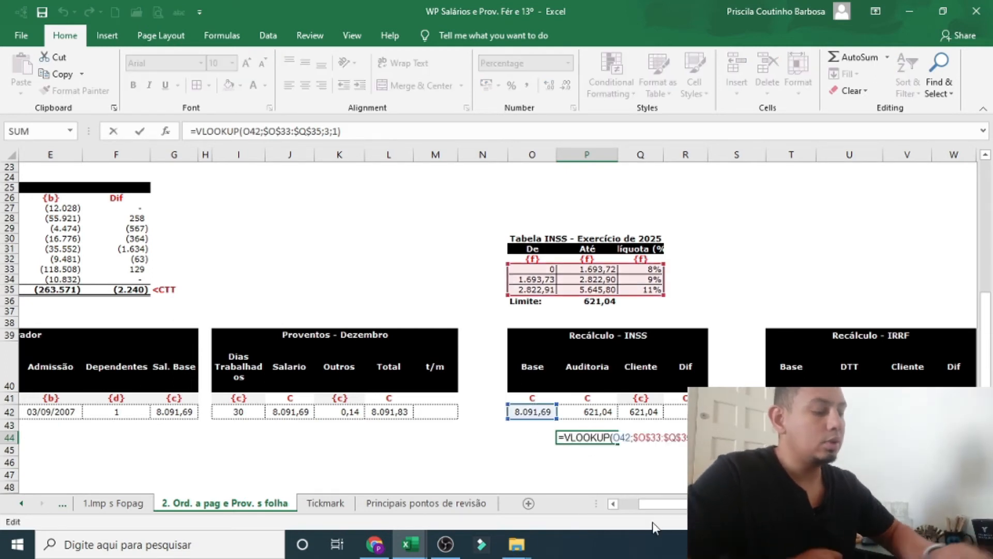
type("*")
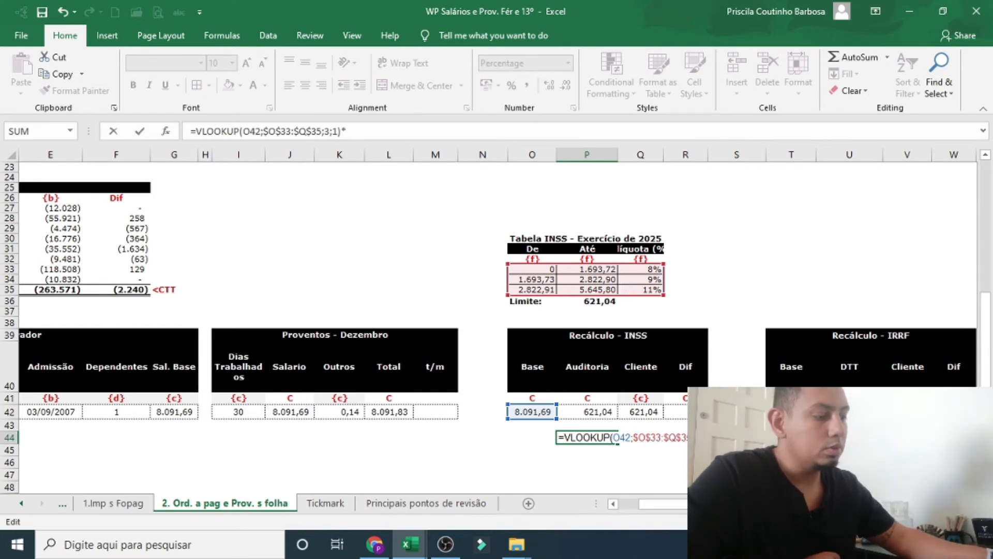
left_click(536, 409)
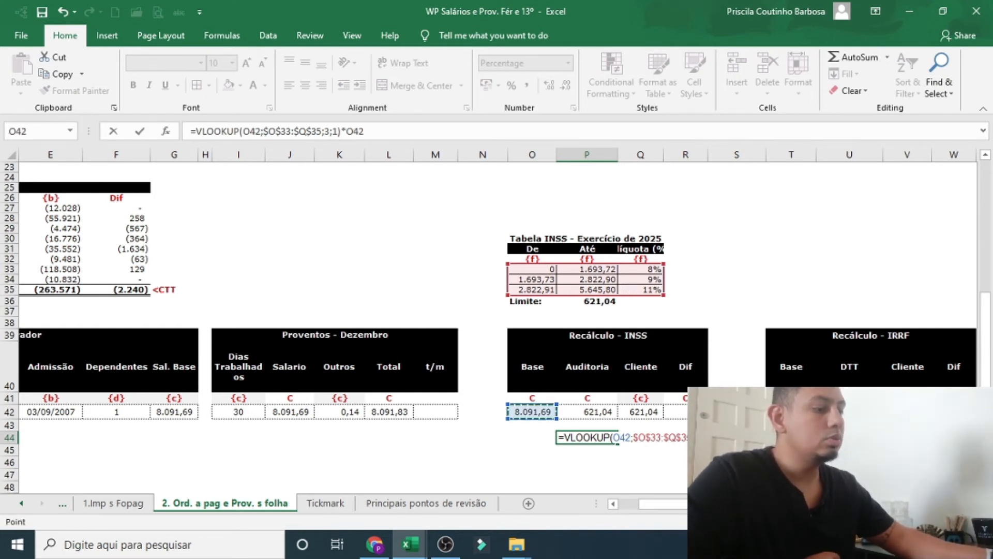
key("Return")
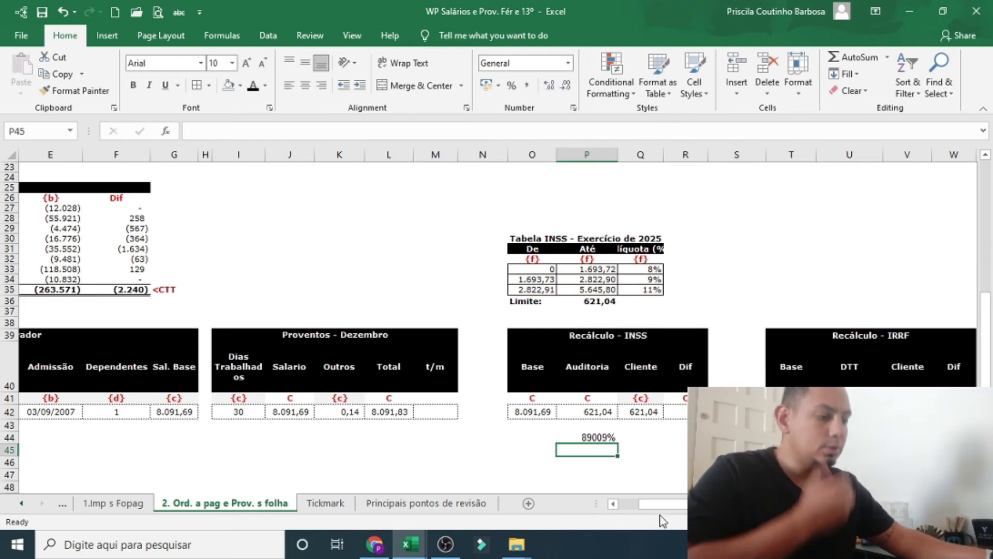
left_click(597, 440)
key("ctrl+shift+1")
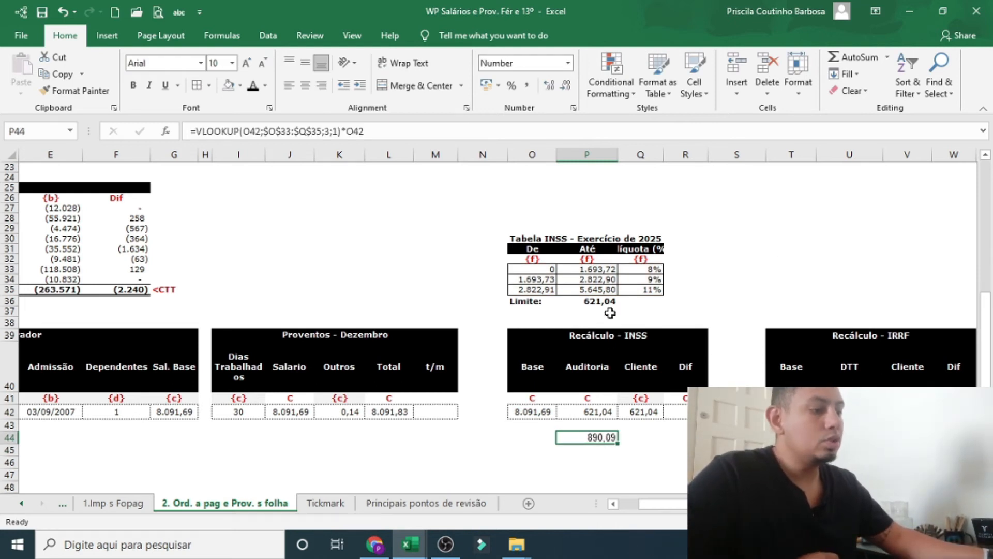
Step: Compare the INSS calculation in P44 with the Limite in P36 and the Auditoria formula in P42
double_click(606, 438)
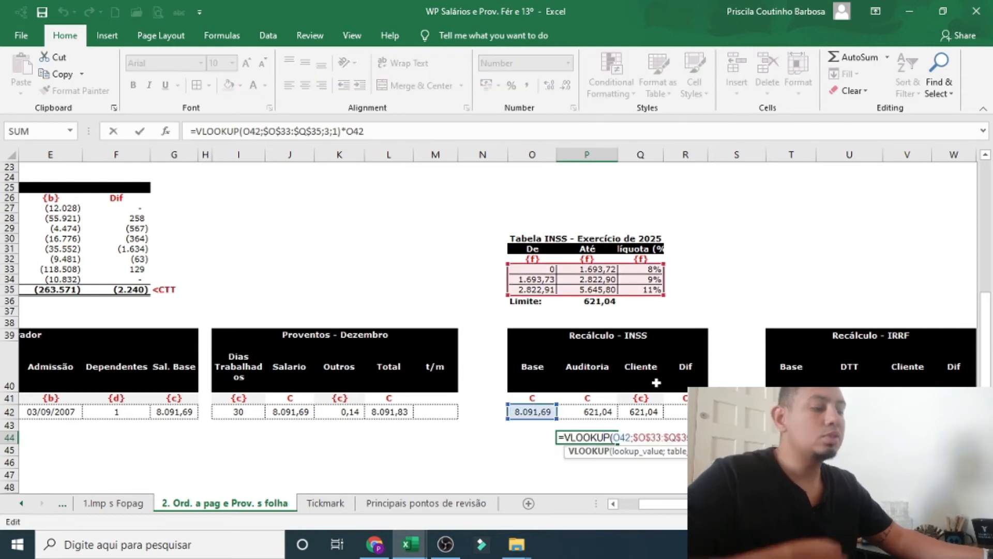
key("Escape")
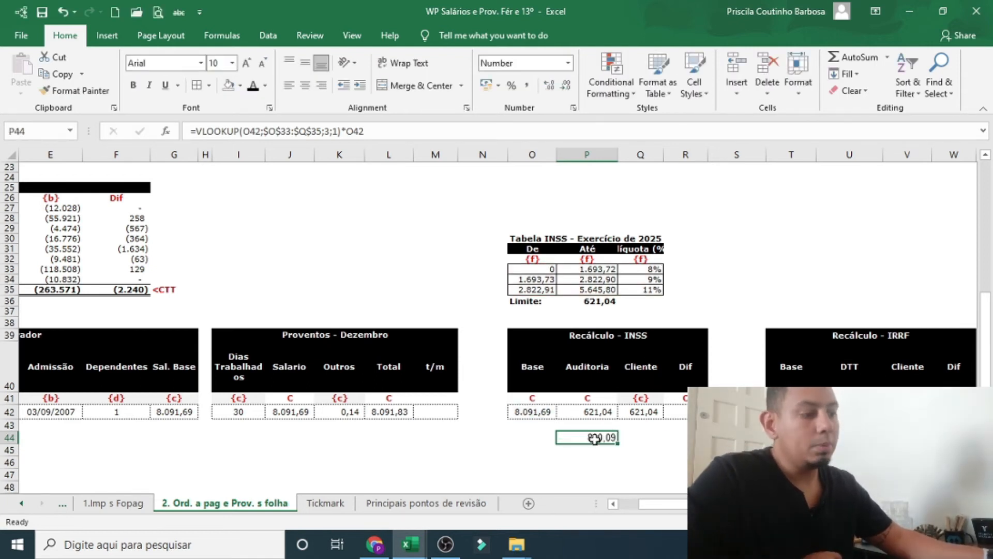
left_click(600, 304)
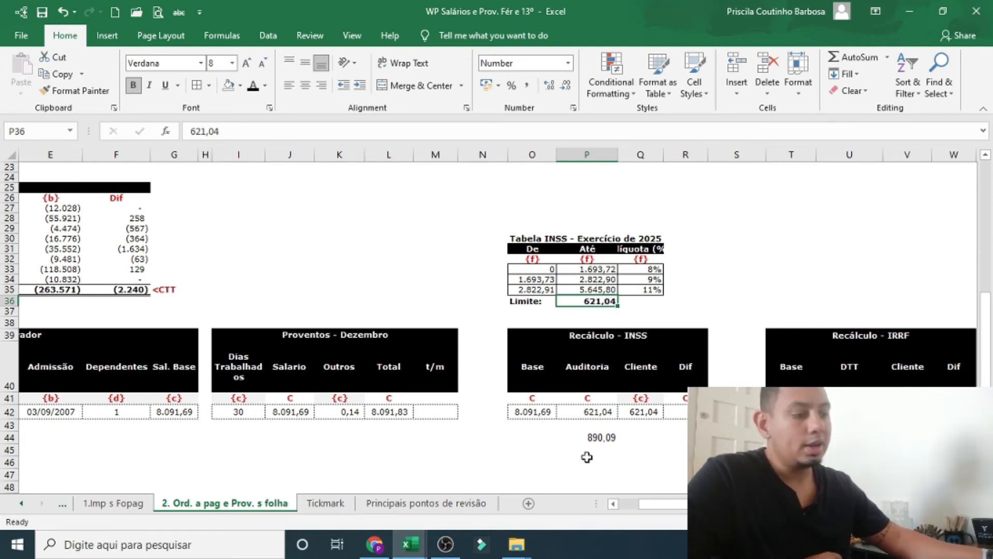
left_click(611, 438)
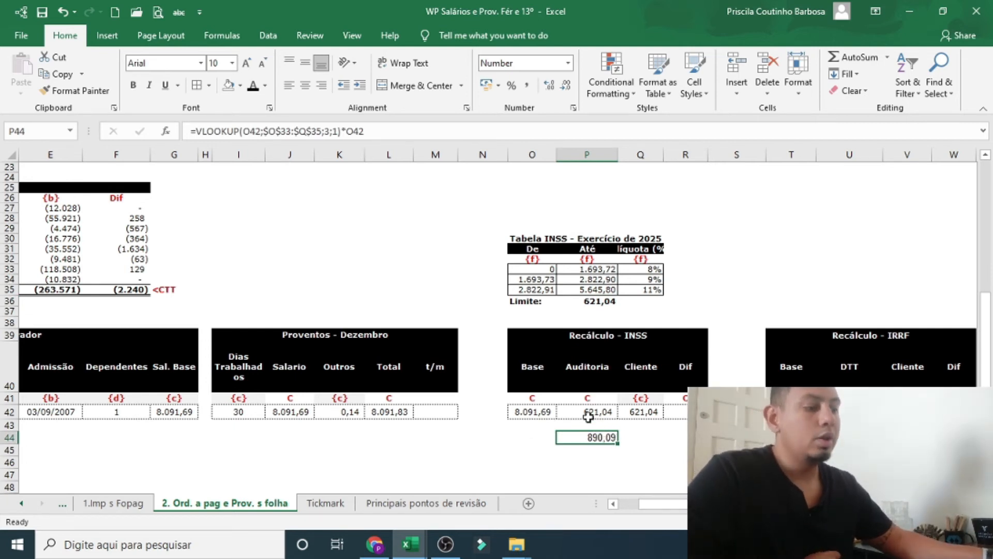
left_click(604, 413)
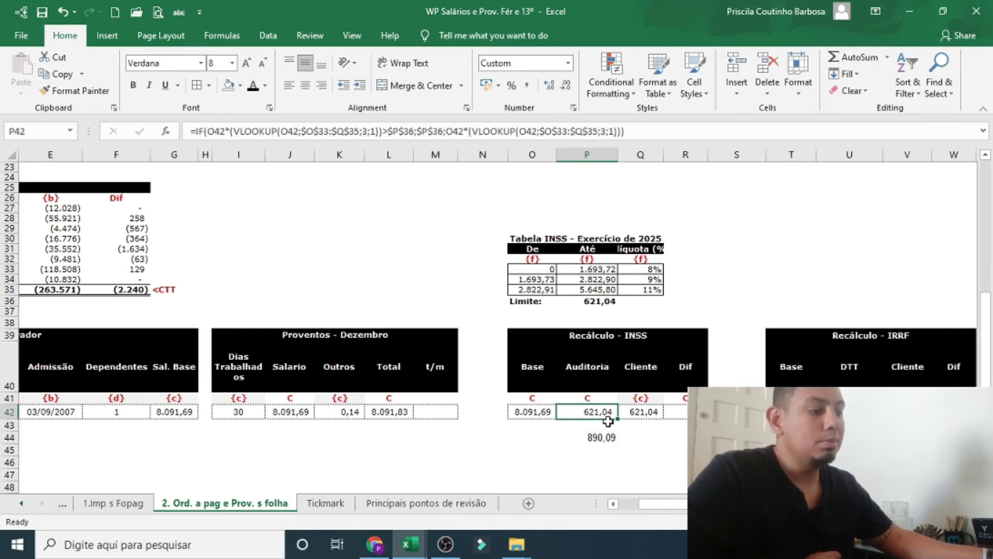
left_click(581, 301)
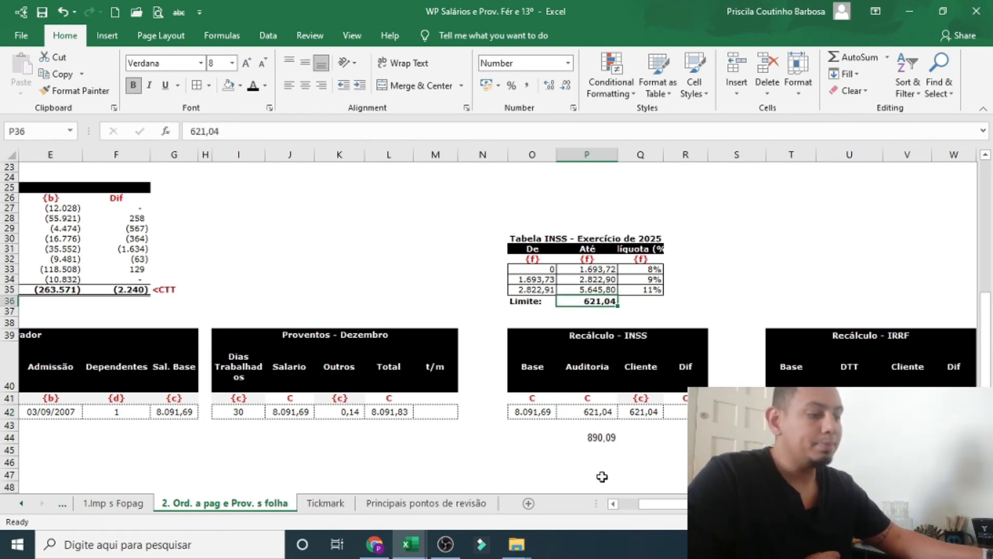
left_click(591, 434)
double_click(592, 436)
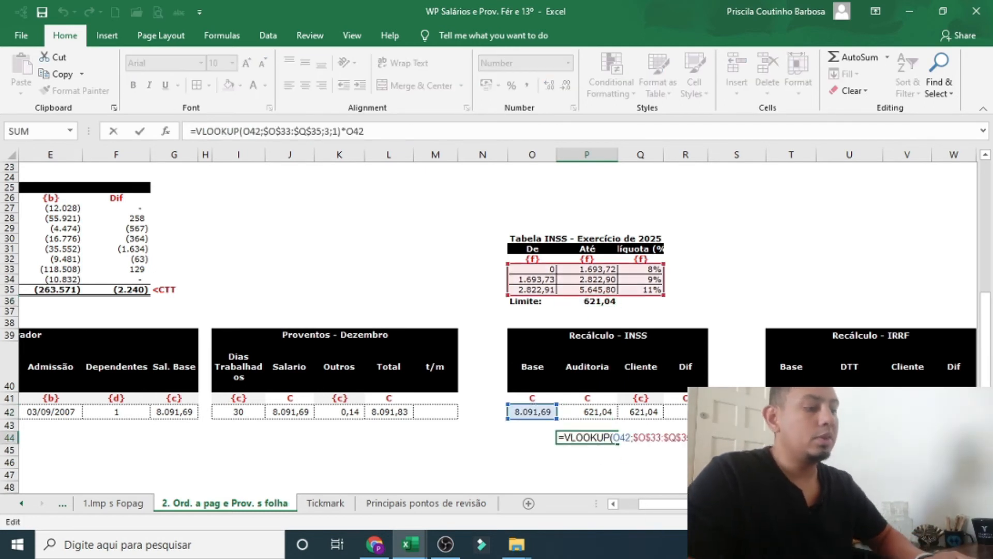
key("Escape")
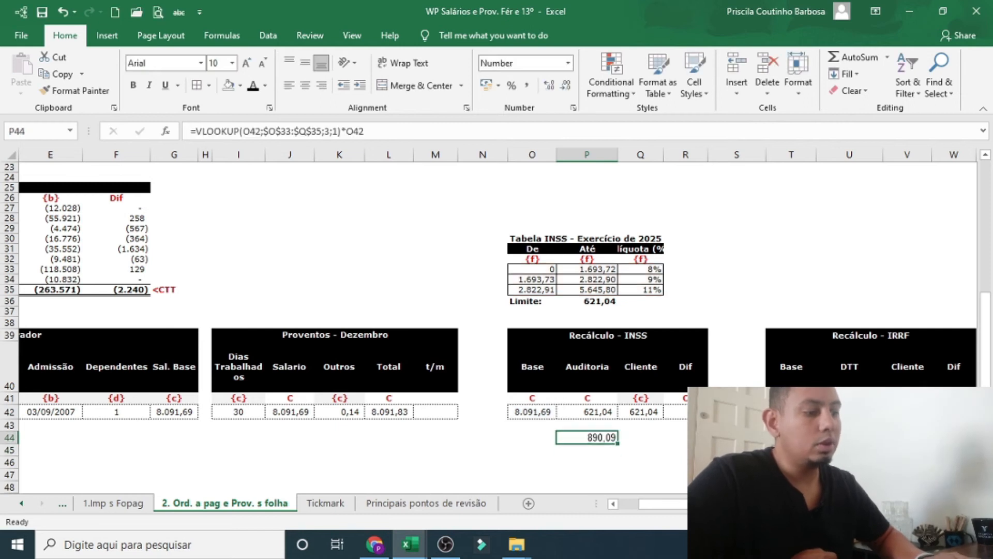
left_click(611, 304)
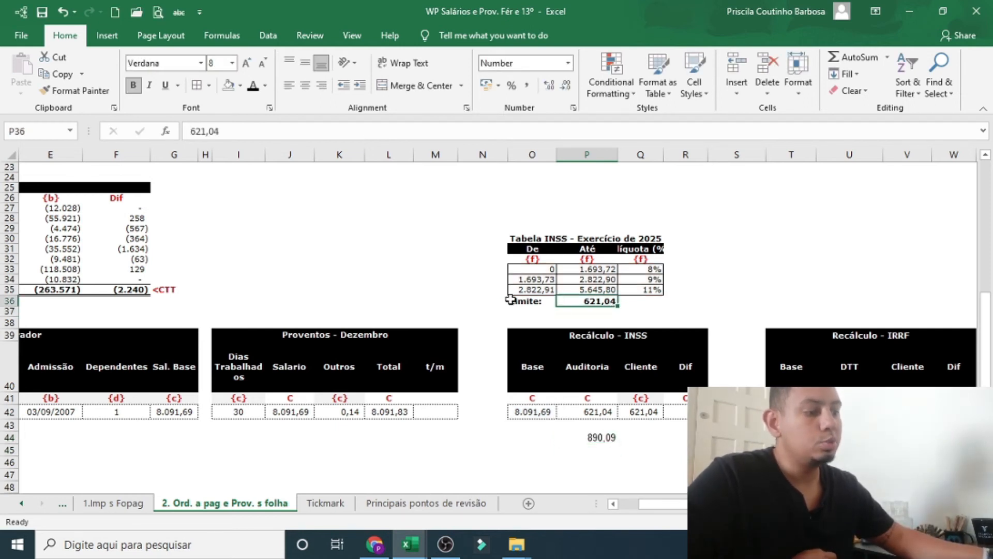
Step: Insert IF( before VLOOKUP in the P44 formula
left_click(621, 443)
key("F2")
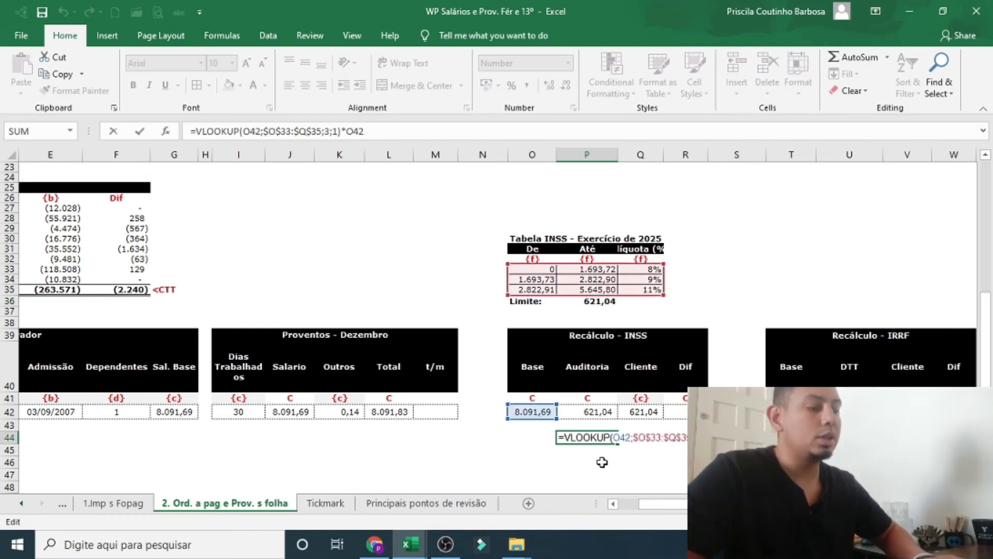
key("Left")
key("Left")
key("Left")
key("Left")
key("Left")
key("Left")
key("Left")
key("Left")
key("Left")
key("Left")
key("Left")
key("Left")
key("Left")
key("Left")
key("Left")
key("Left")
key("Left")
key("Left")
key("Left")
key("Left")
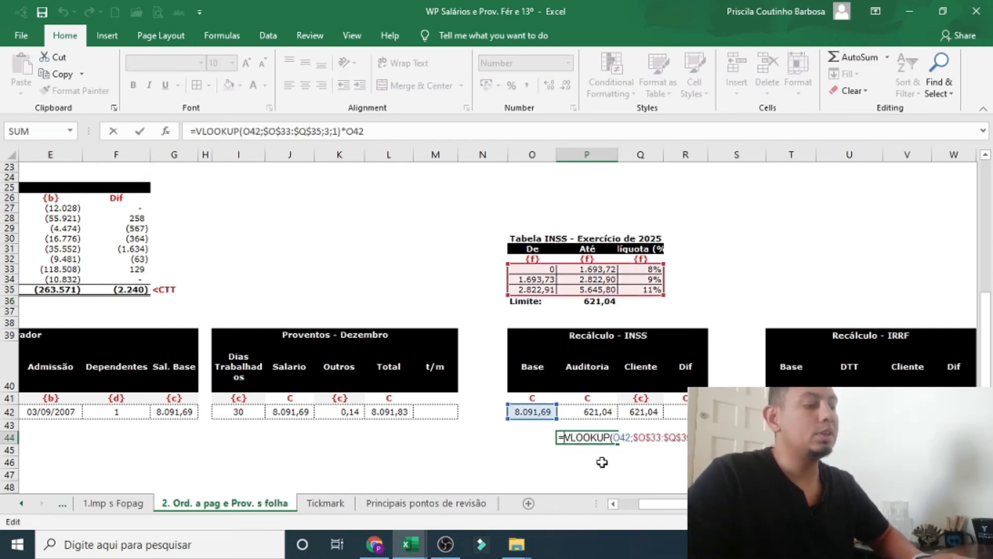
type("IF(")
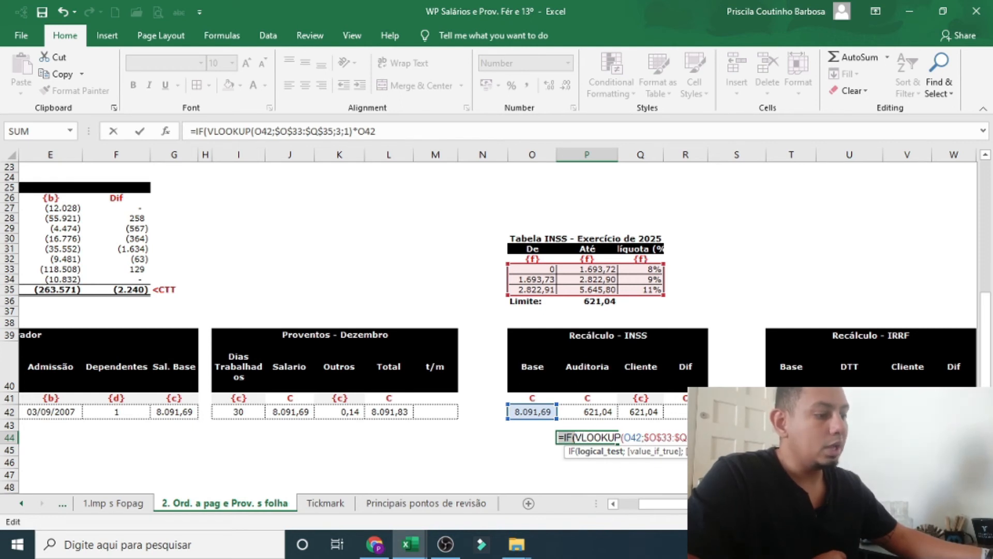
Step: Enclose the VLOOKUP product in parentheses and complete the IF condition in P44 with >$P$36
double_click(584, 437)
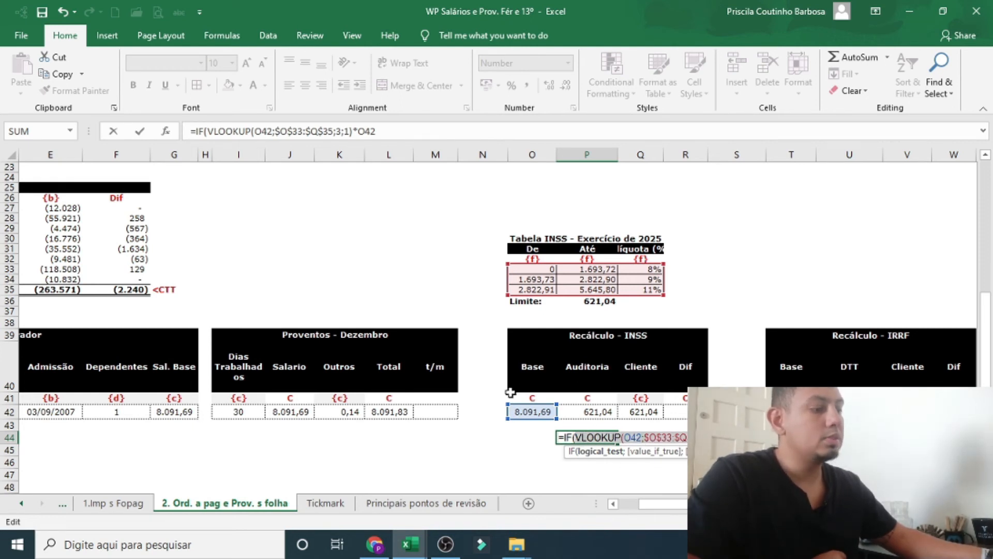
key("Right")
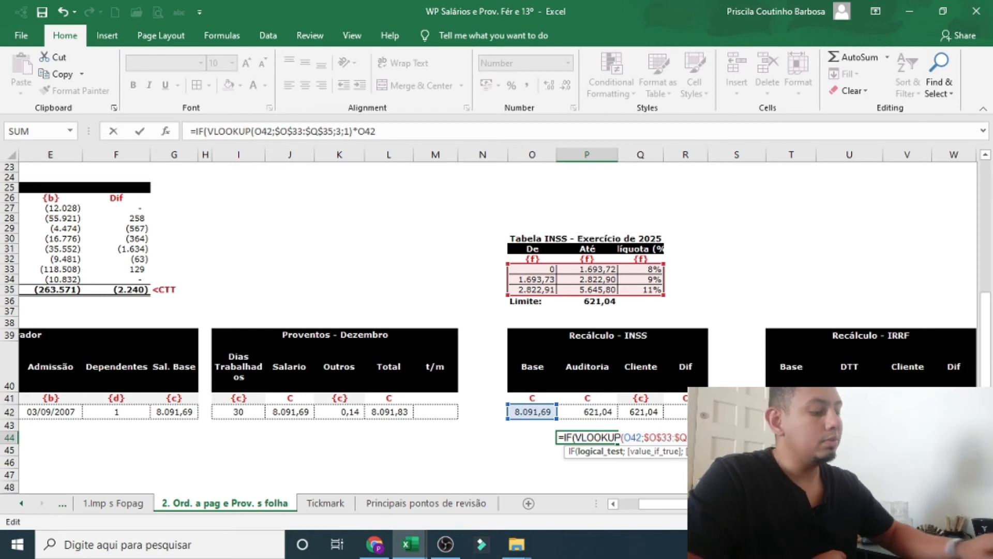
type(";")
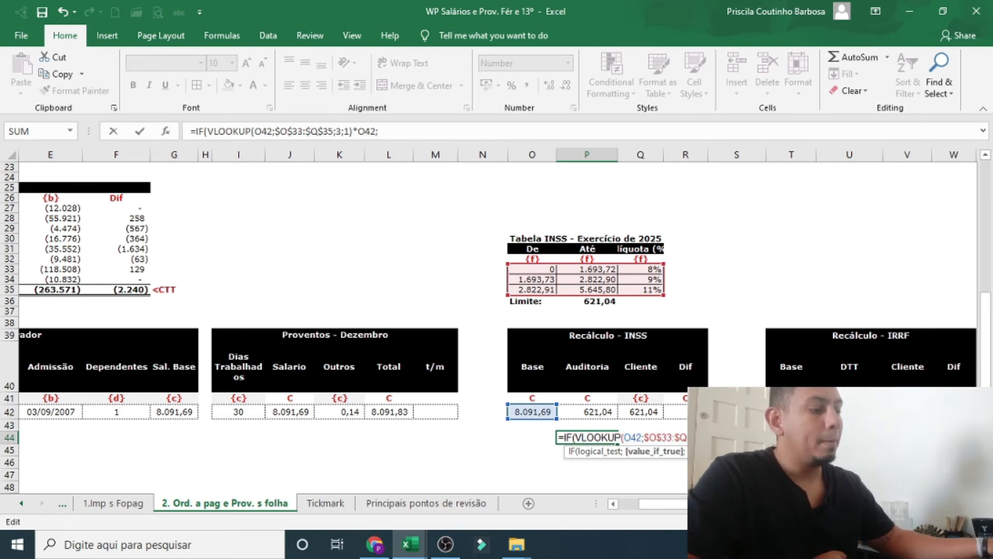
key("BackSpace")
type(")")
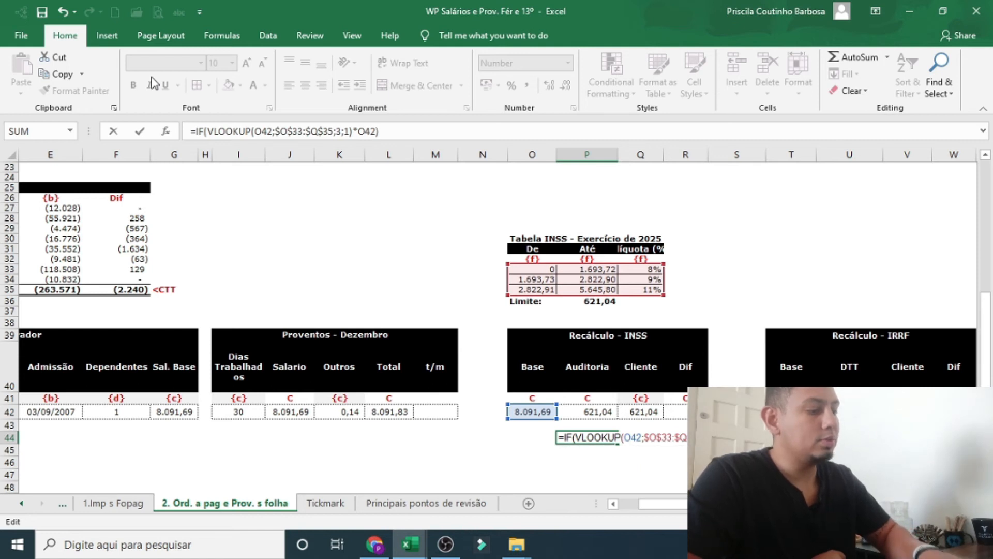
left_click(211, 131)
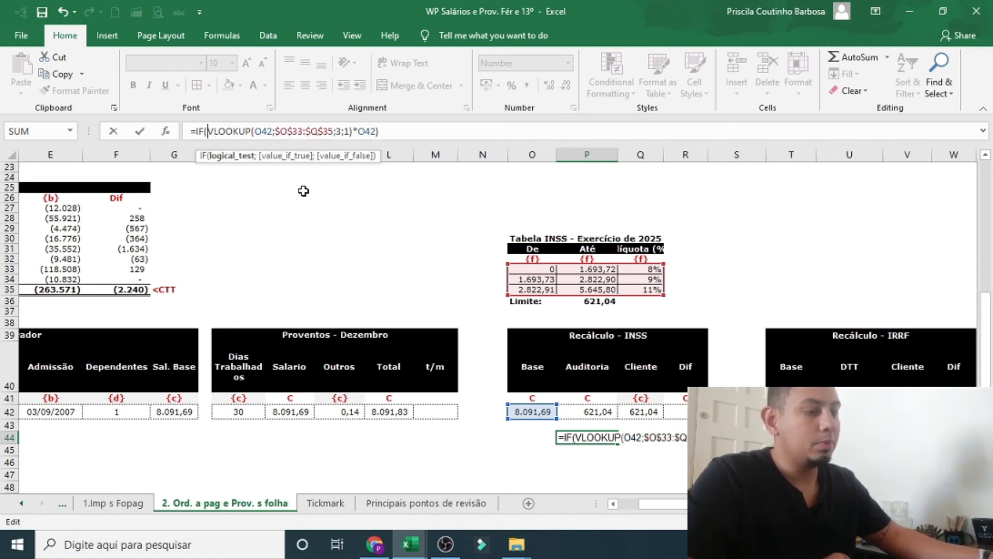
type("(")
left_click(467, 131)
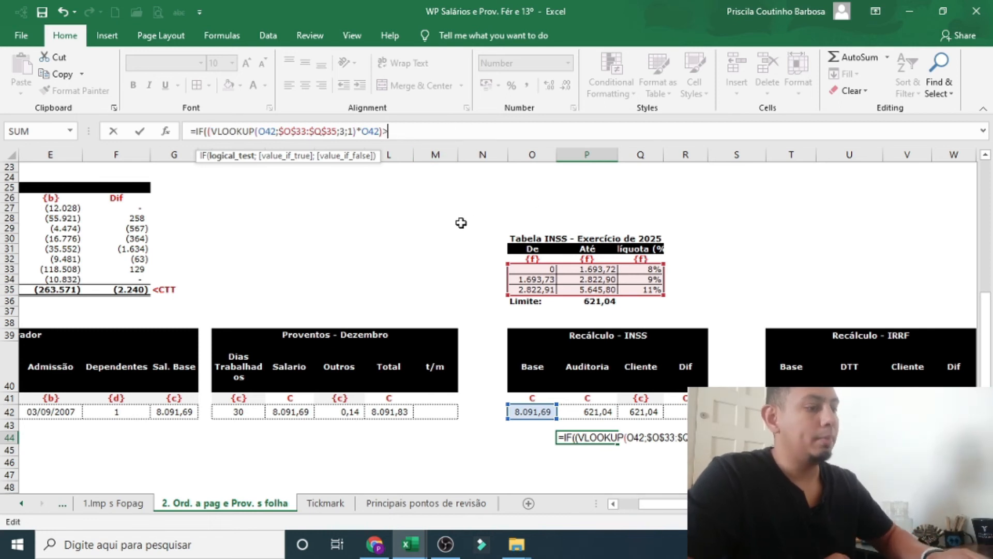
left_click(606, 304)
key("F4")
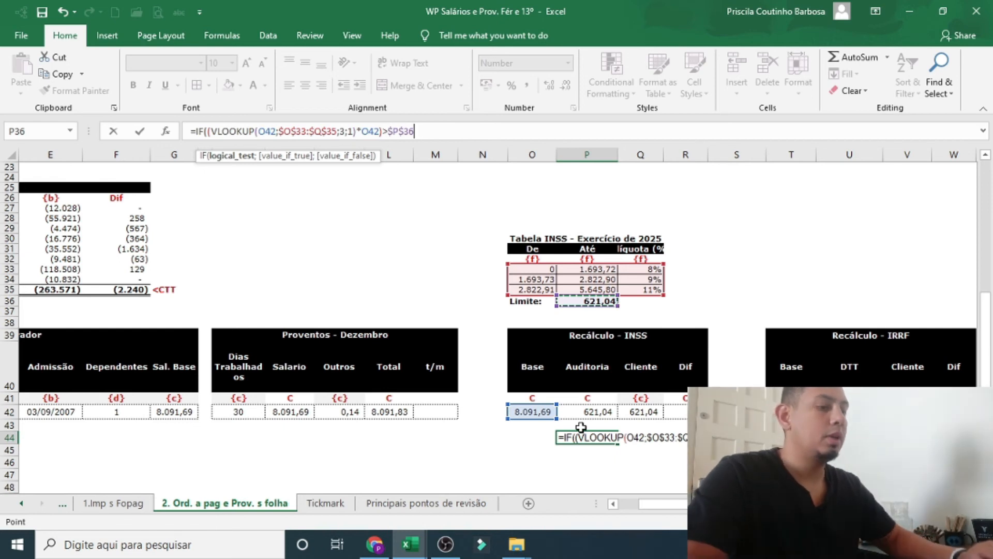
type(";")
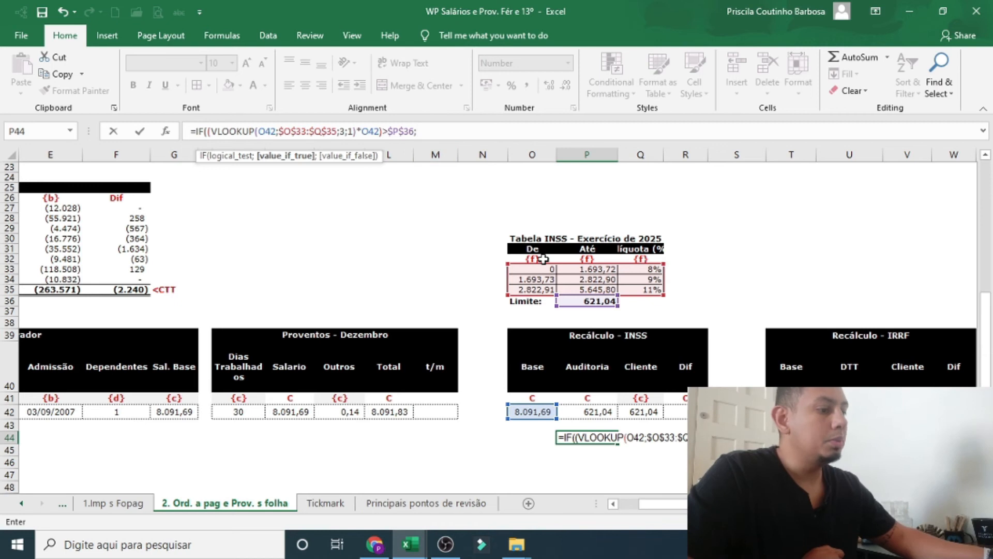
Step: Set the IF formula's value-if-true argument to the absolute Limite reference $P$36
left_click(599, 301)
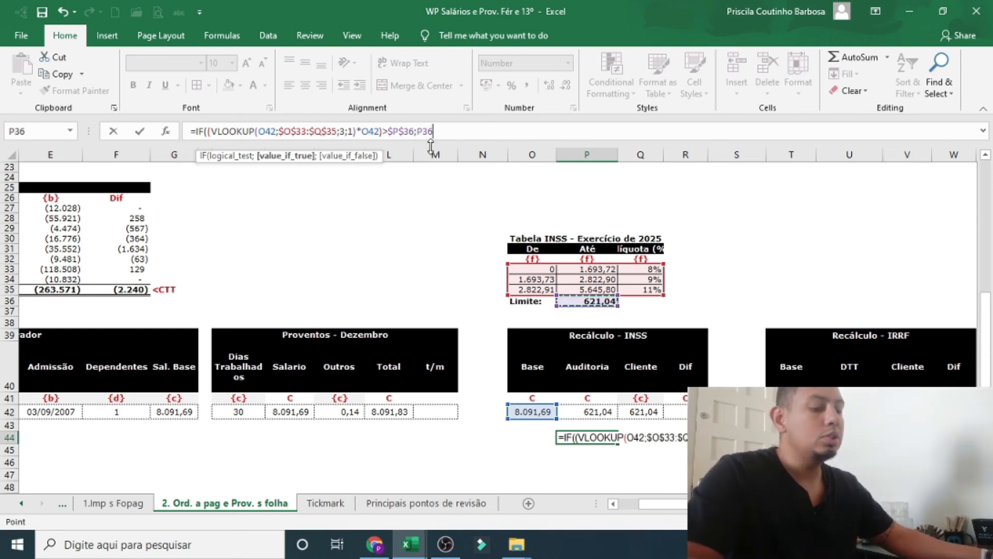
key("F4")
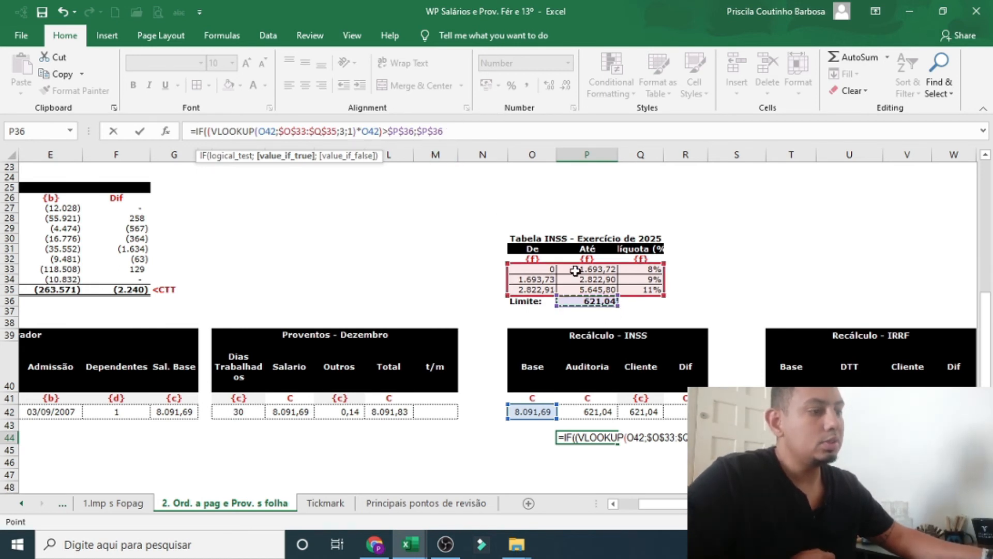
left_click(460, 133)
type(";")
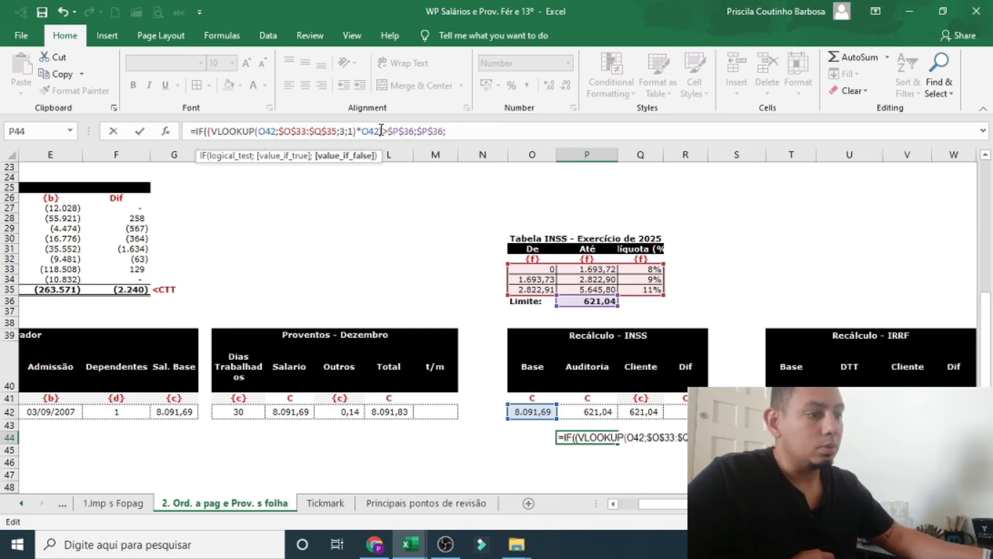
Step: Complete the IF formula in P44 by copying the product VLOOKUP(O42;$O$33:$Q$35;3;1)*O42 into the value-if-false argument
left_click_drag(381, 131, 210, 132)
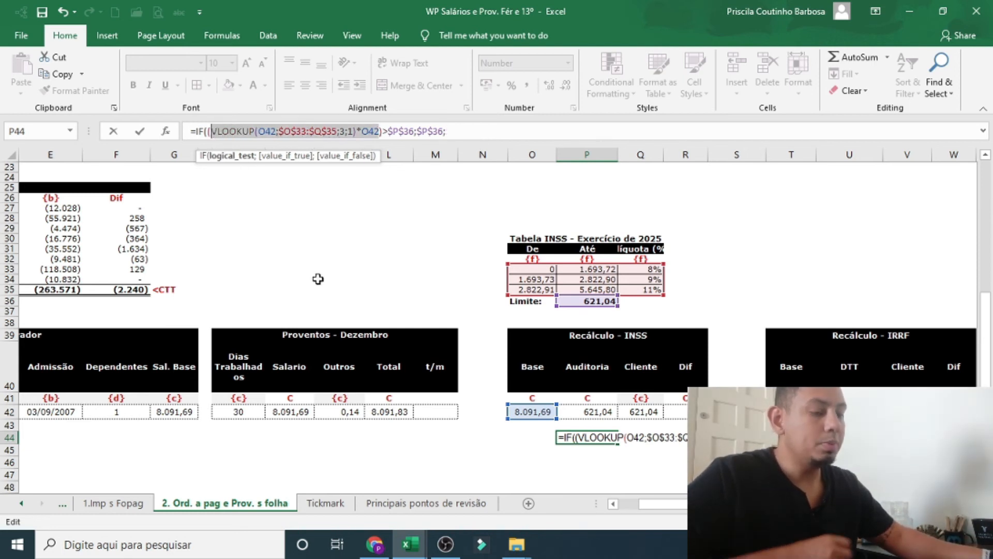
left_click(484, 133)
key("ctrl+v")
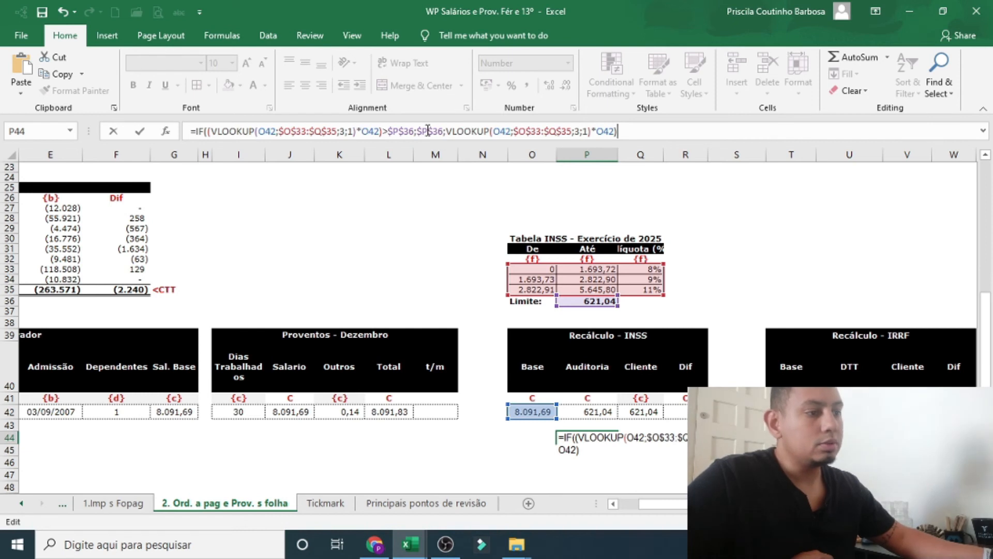
left_click(450, 130)
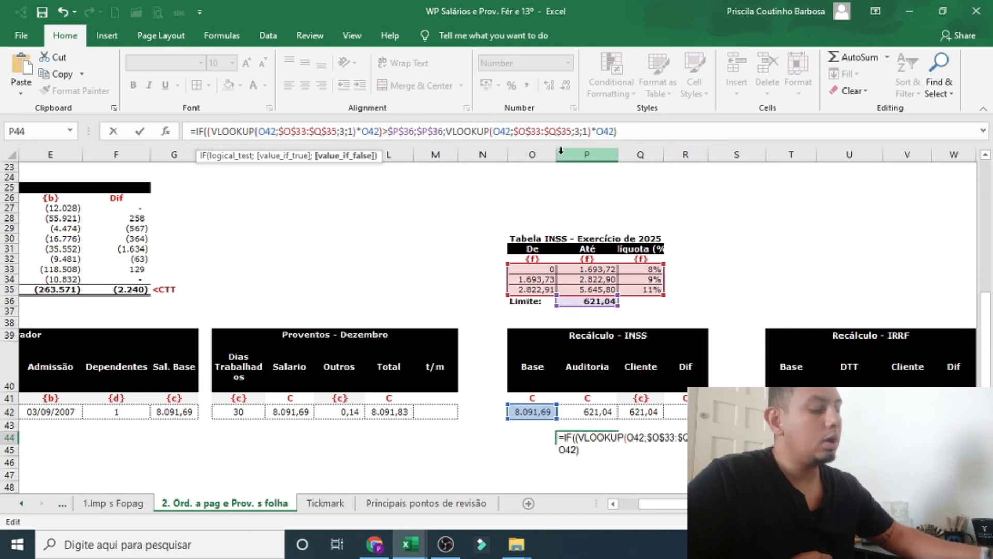
key("Return")
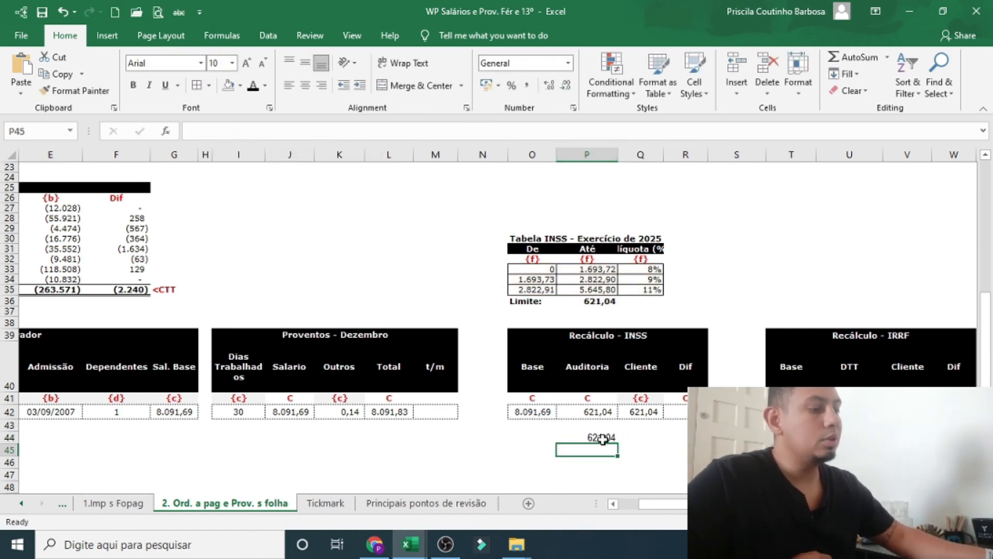
Step: Set the INSS Base in O42 to 3000 to test the formulas, and inspect the Auditoria formula in P42
left_click(531, 414)
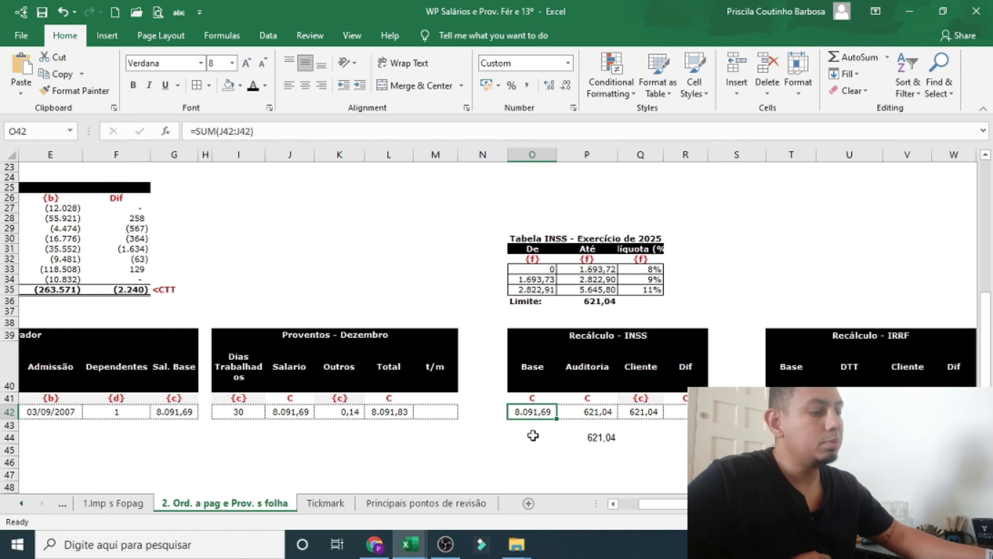
type("3000[")
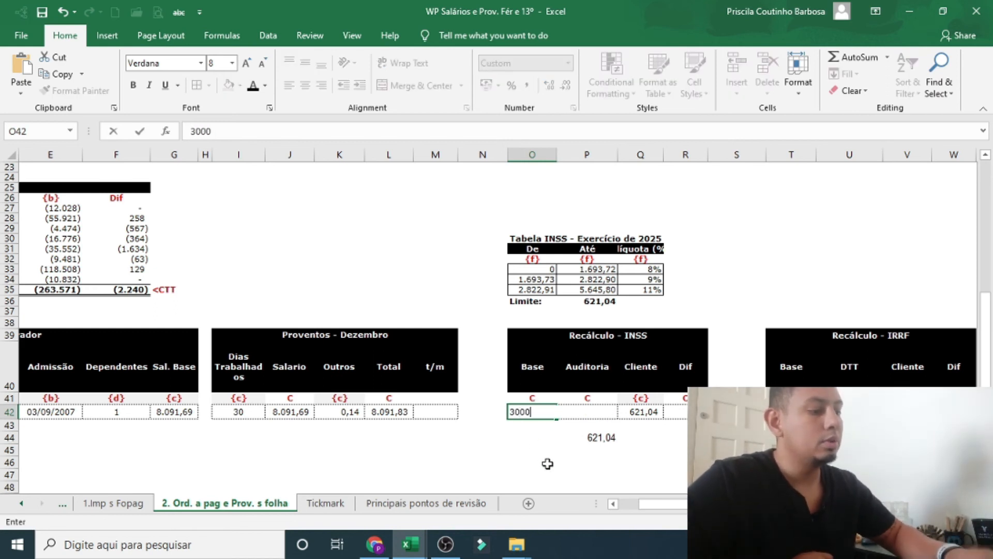
key("Return")
left_click(604, 412)
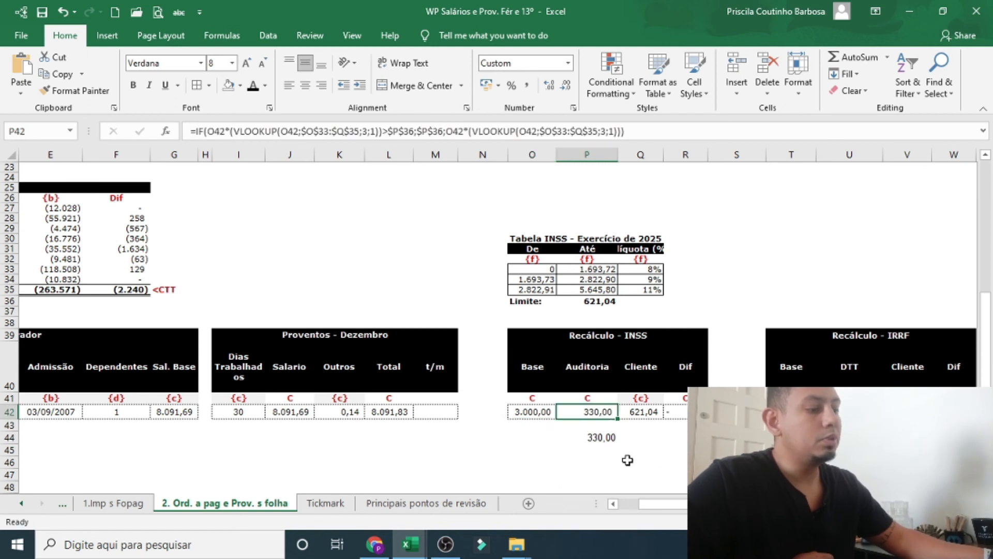
left_click(514, 442)
left_click(582, 452)
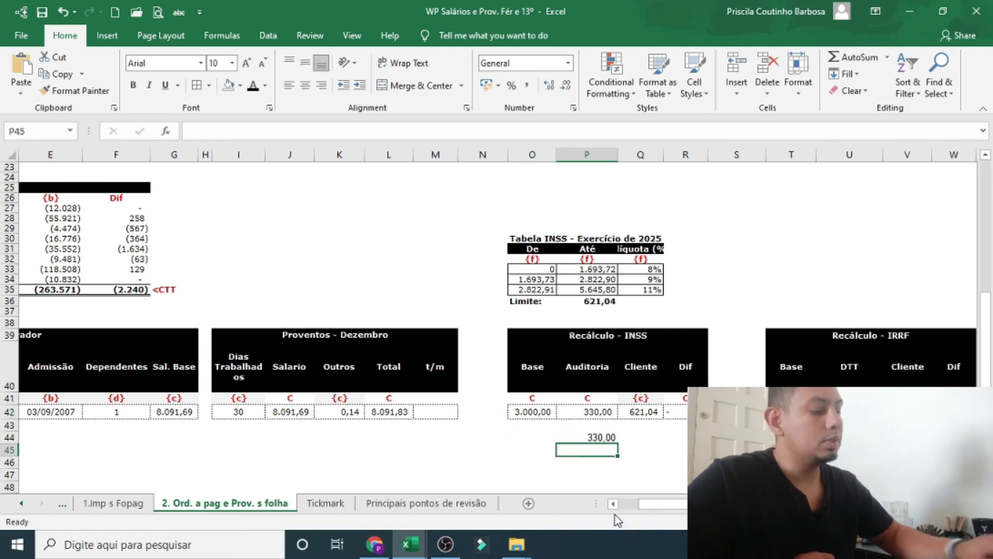
type("=")
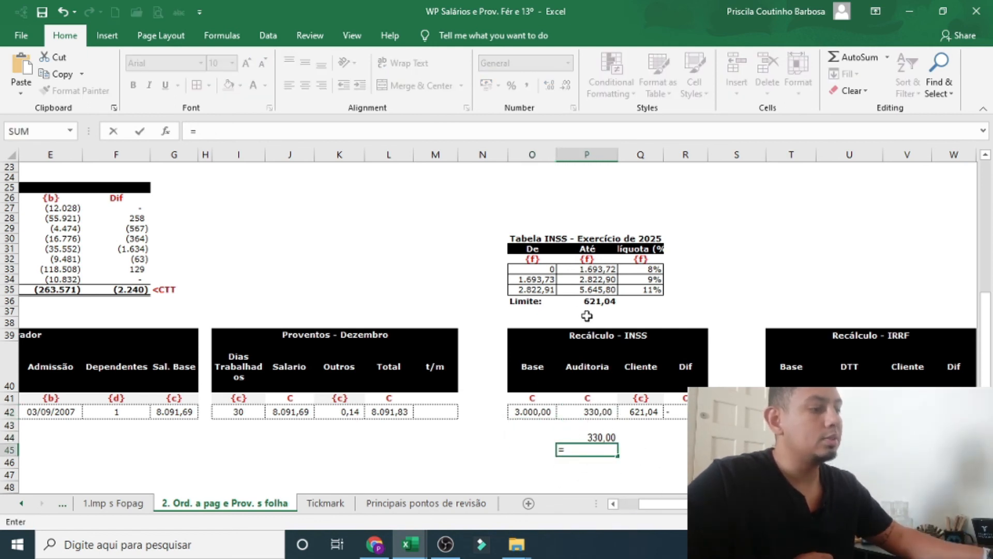
type("VLOOKUP(")
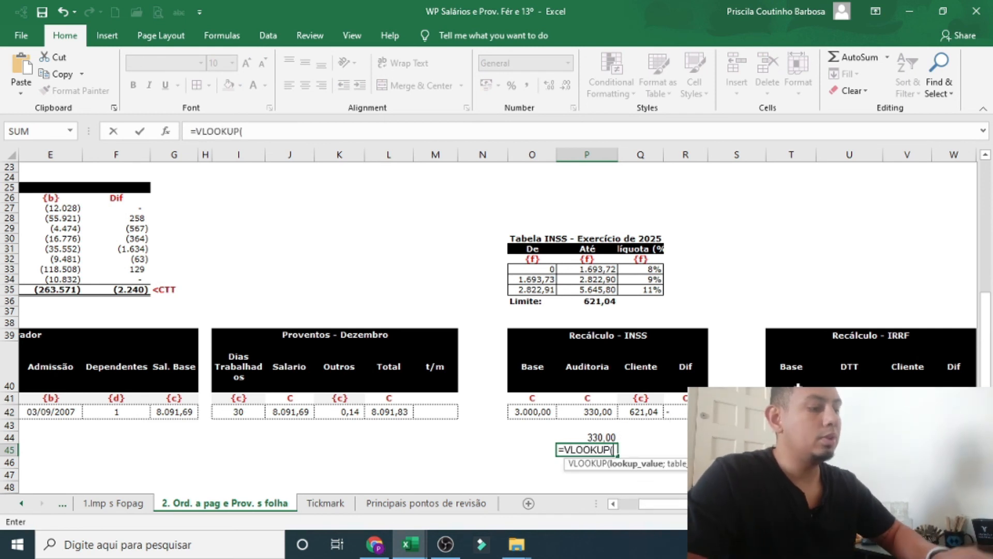
left_click(516, 413)
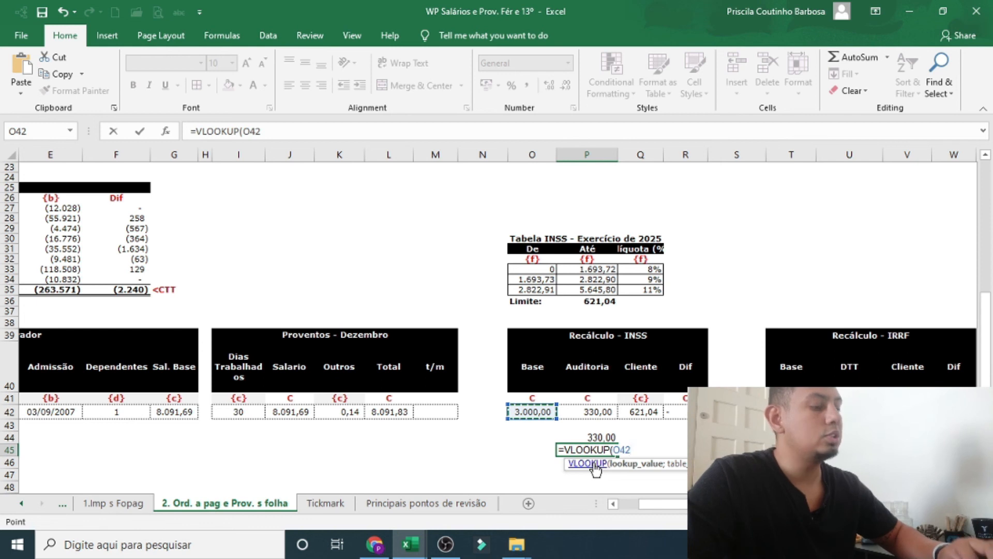
key("Escape")
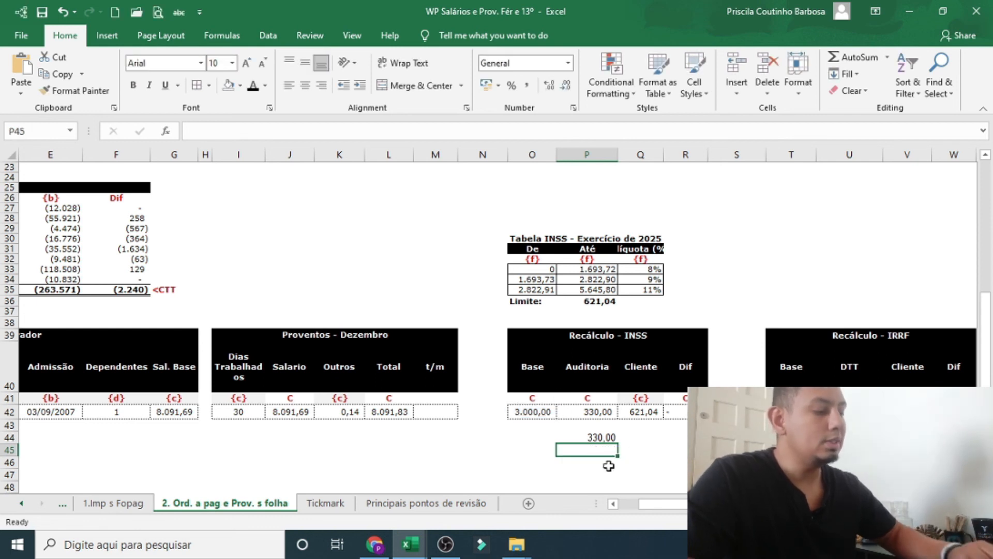
Step: Enter a manual check in O45 that multiplies the Base by the 9% rate, =O42*Q34
left_click(546, 456)
left_click(538, 413)
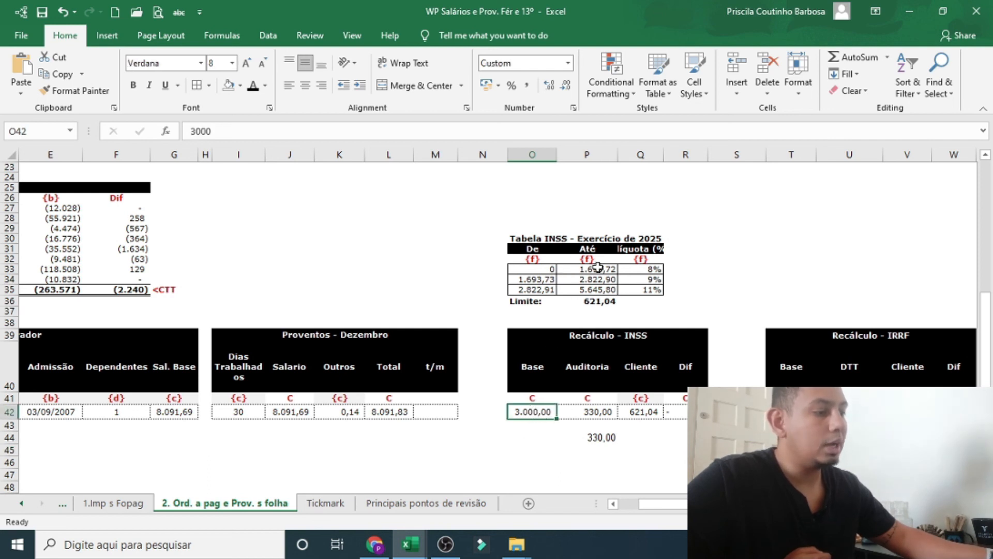
left_click_drag(536, 284, 649, 282)
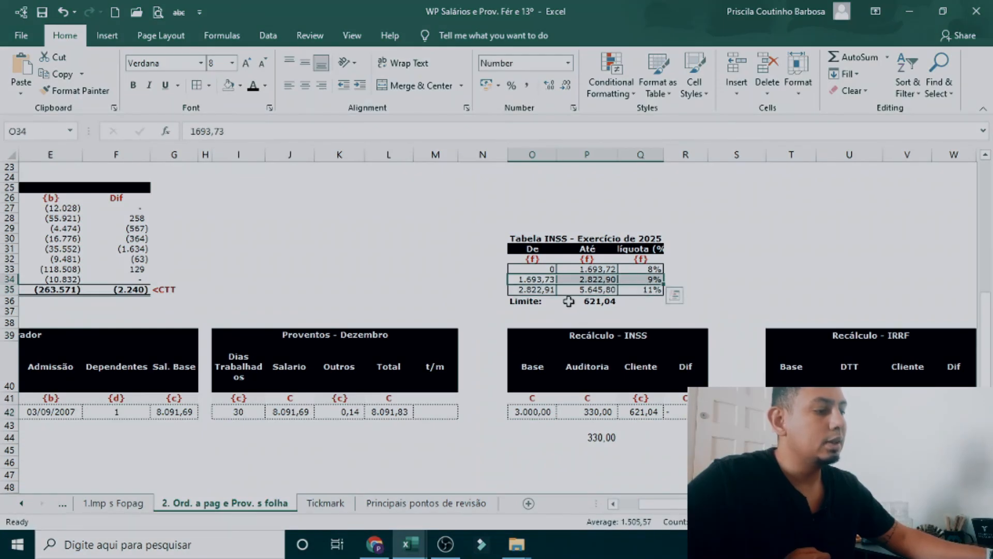
left_click(539, 451)
type("=")
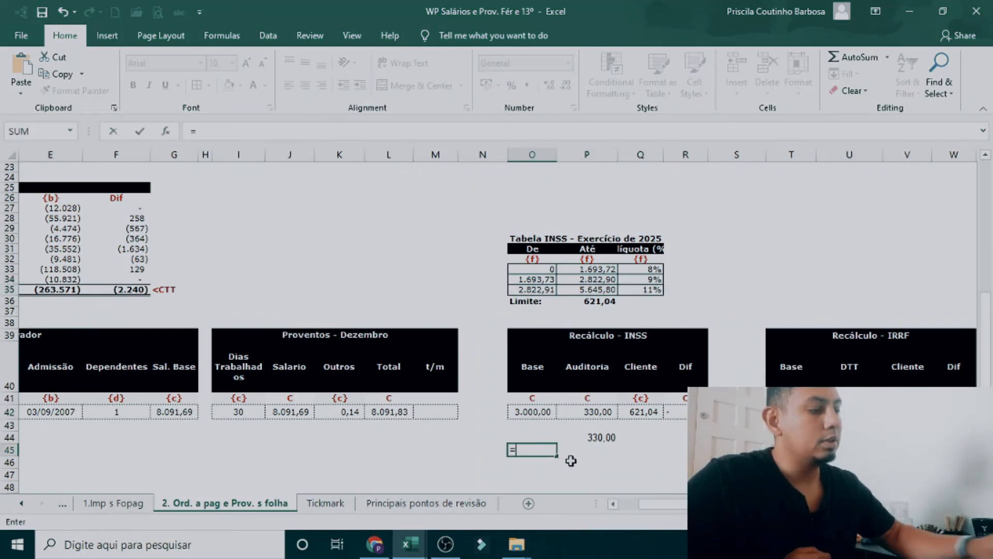
left_click(527, 413)
type("*")
left_click(643, 279)
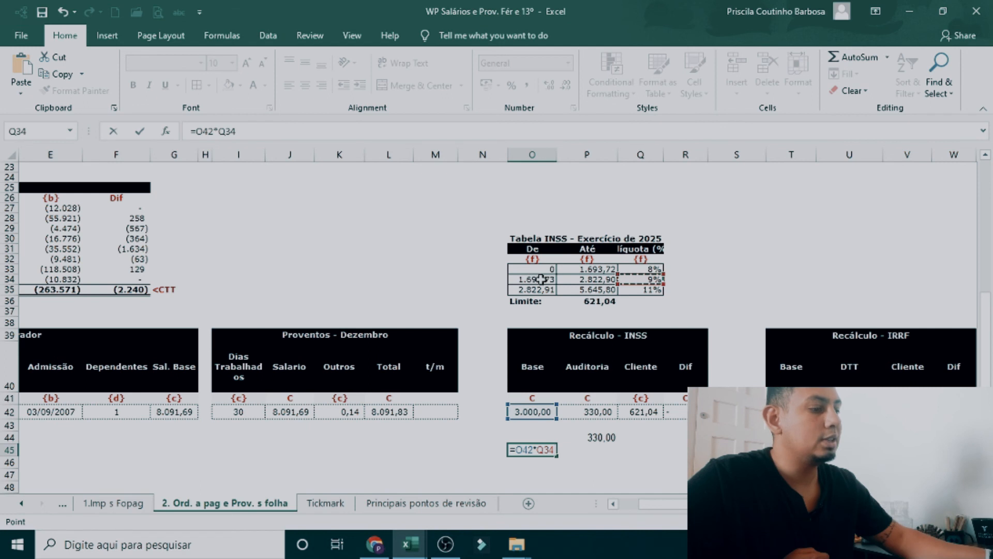
key("Return")
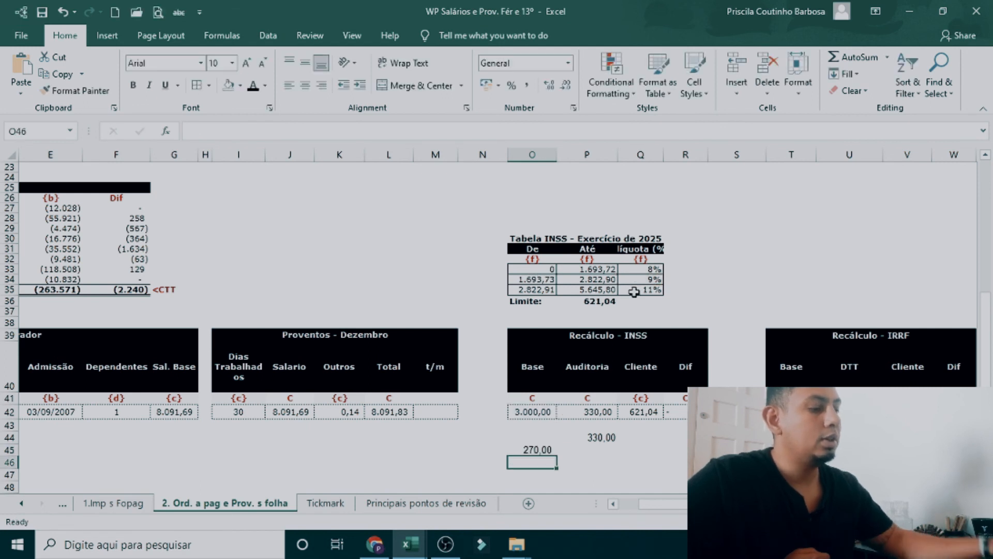
Step: Review the INSS brackets and change the check formula in O45 to use the 11% rate, =O42*Q35
left_click(546, 448)
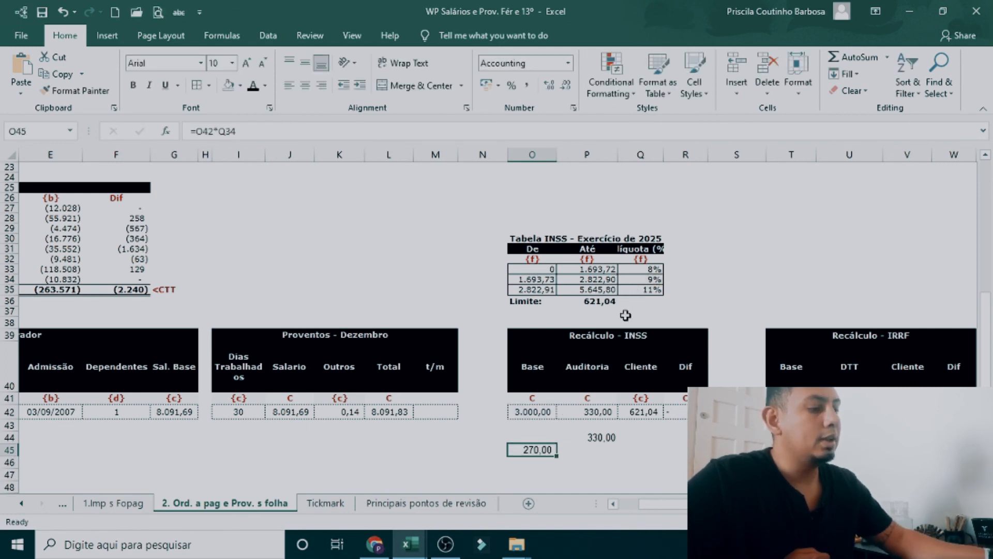
left_click(643, 278)
double_click(590, 412)
left_click(684, 270)
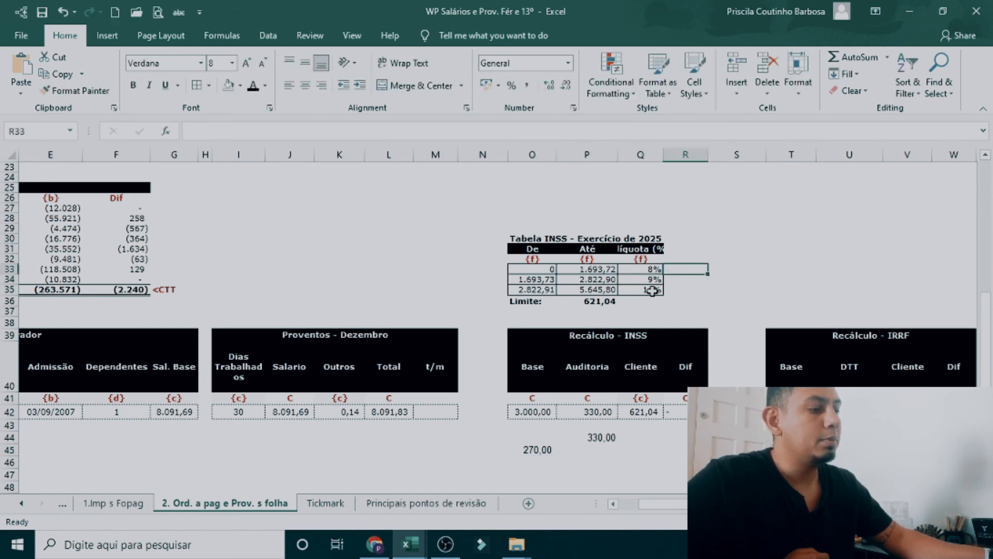
left_click_drag(550, 290, 642, 286)
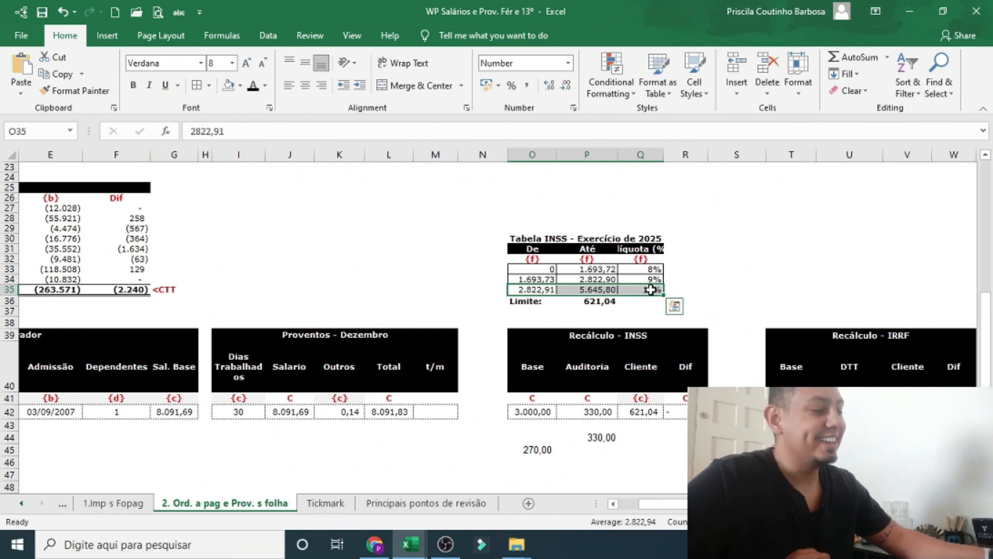
left_click(651, 289)
double_click(541, 446)
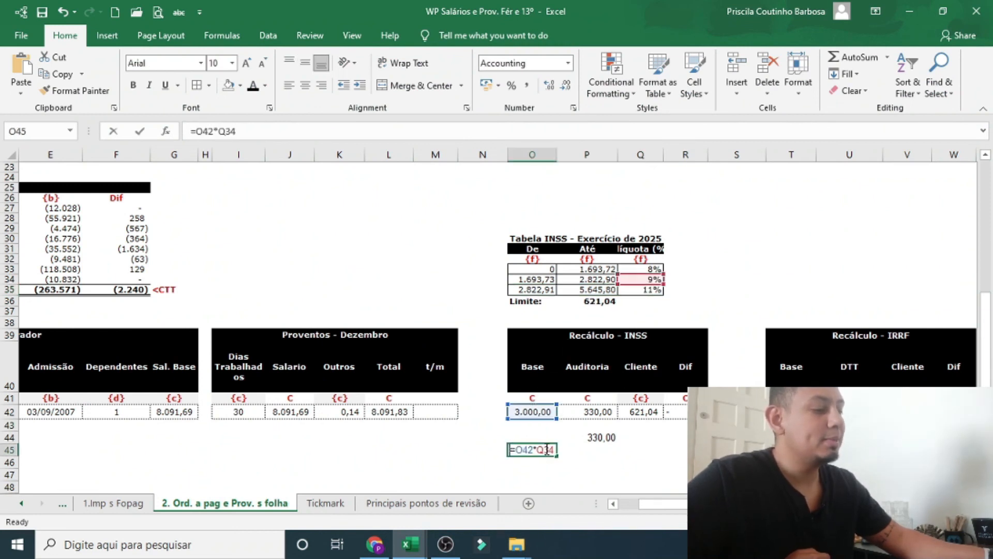
left_click_drag(649, 290, 648, 291)
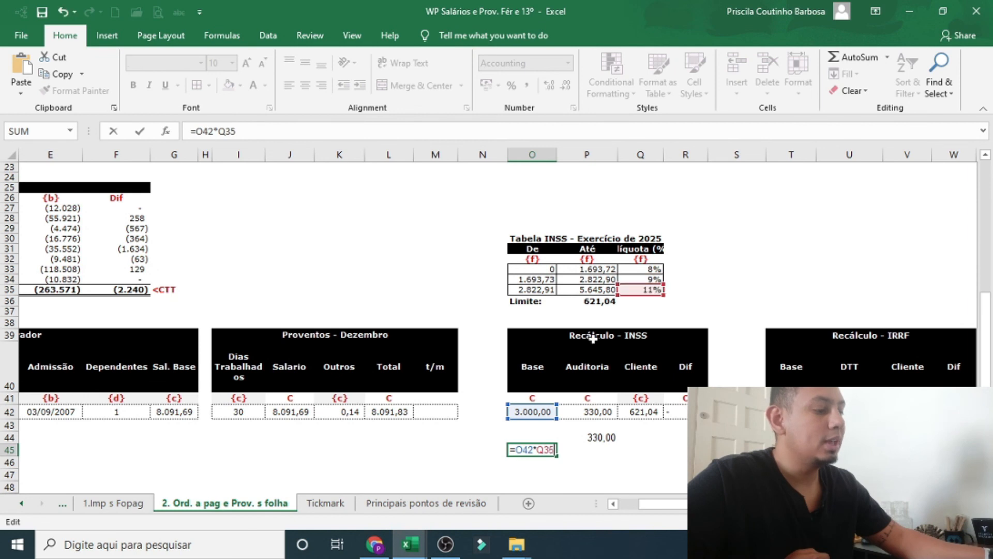
key("Return")
Step: Compare the manual check in O45 with the Limite in P36 and the Auditoria value in P42
left_click(542, 450)
left_click(602, 302)
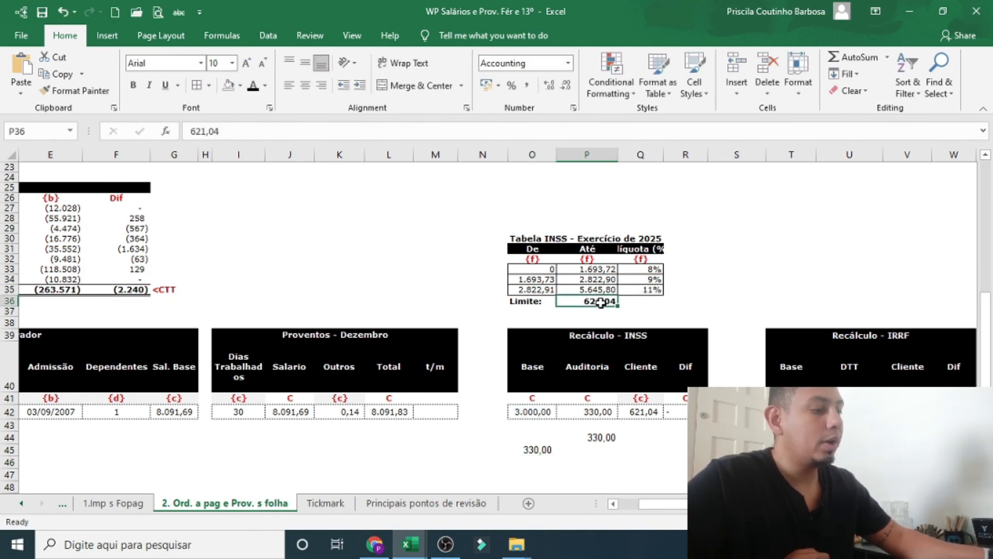
left_click(597, 414)
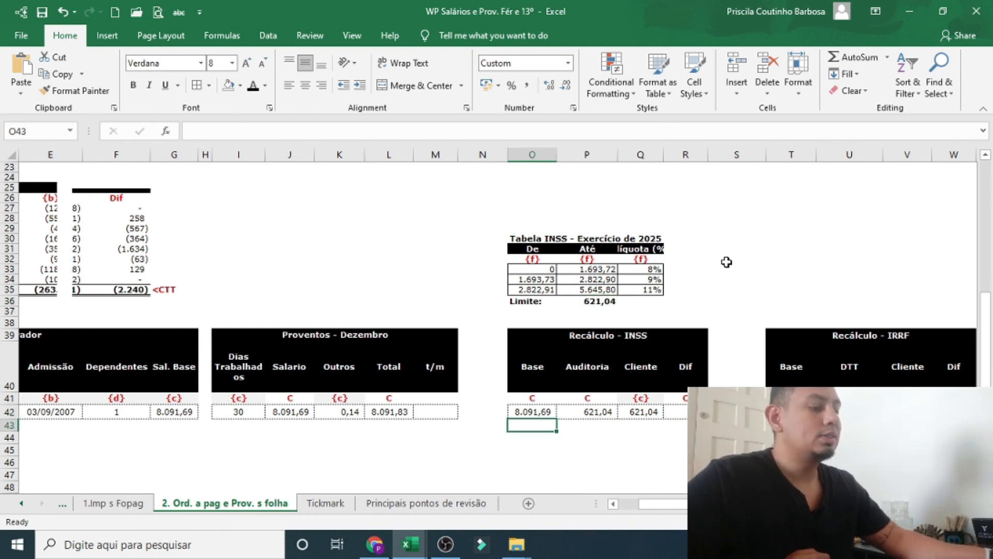
left_click(725, 262)
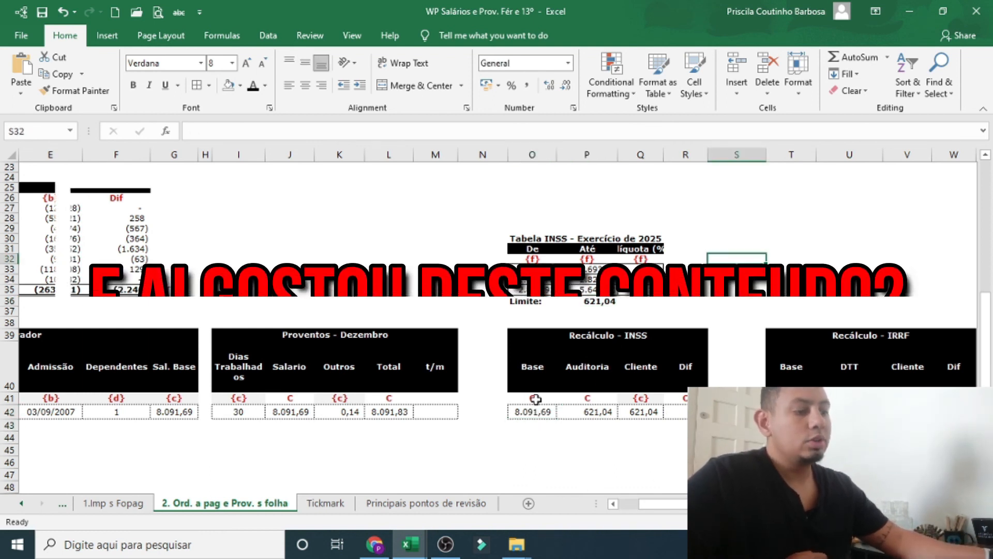